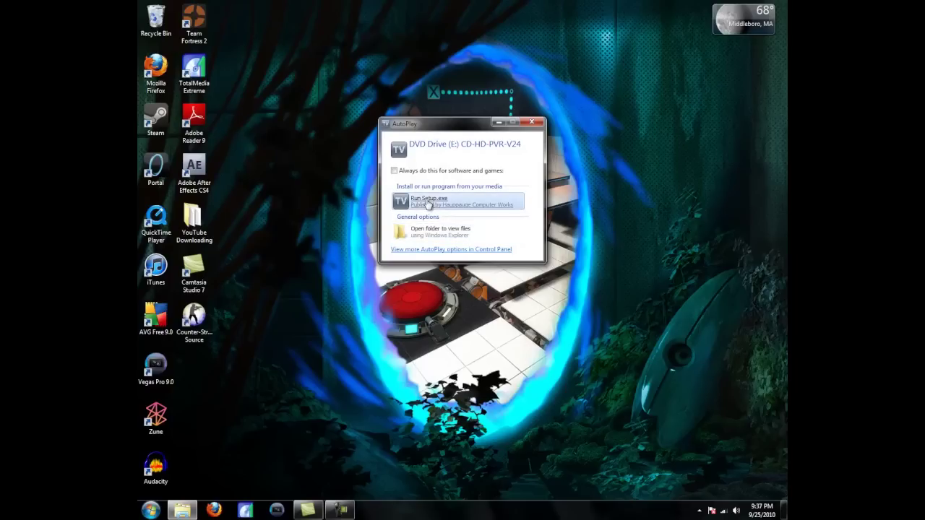
# Run the Hauppauge setup in English, install the HD PVR drivers, then start the software install
pyautogui.press('Return')
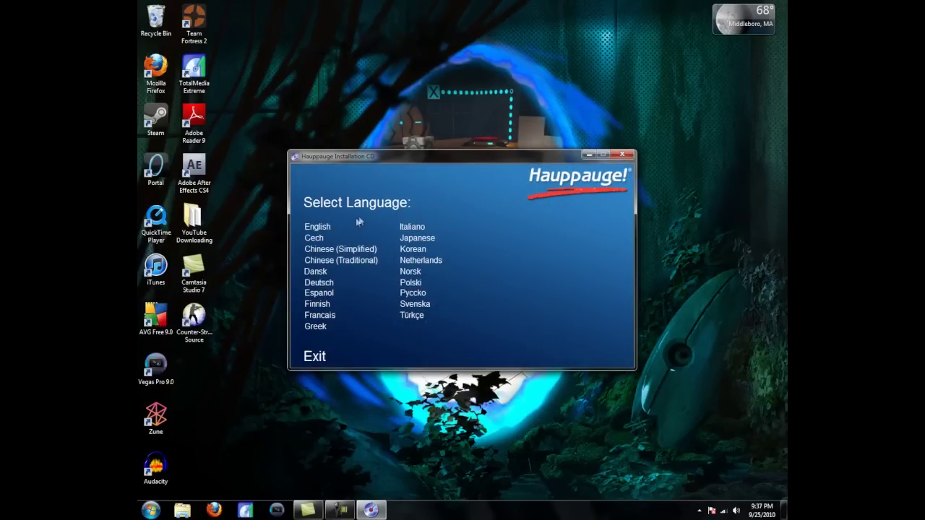
pyautogui.click(325, 231)
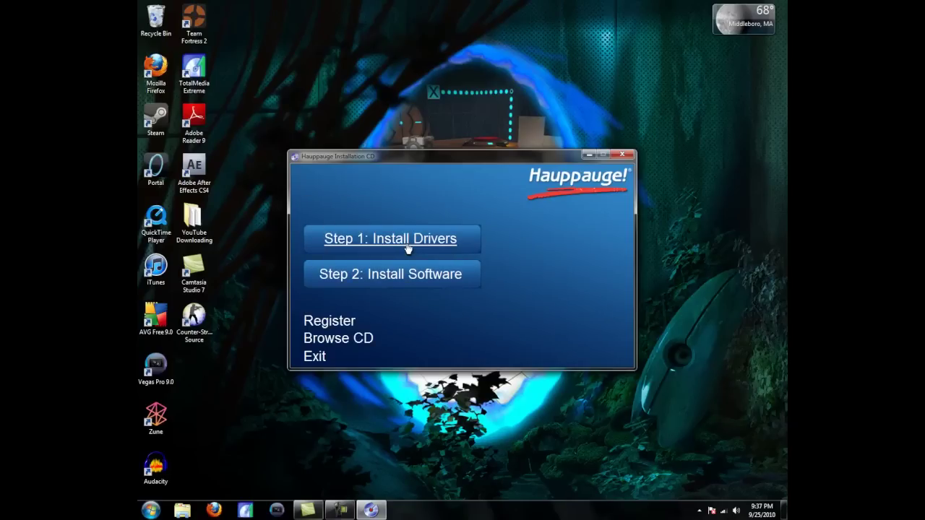
pyautogui.click(382, 244)
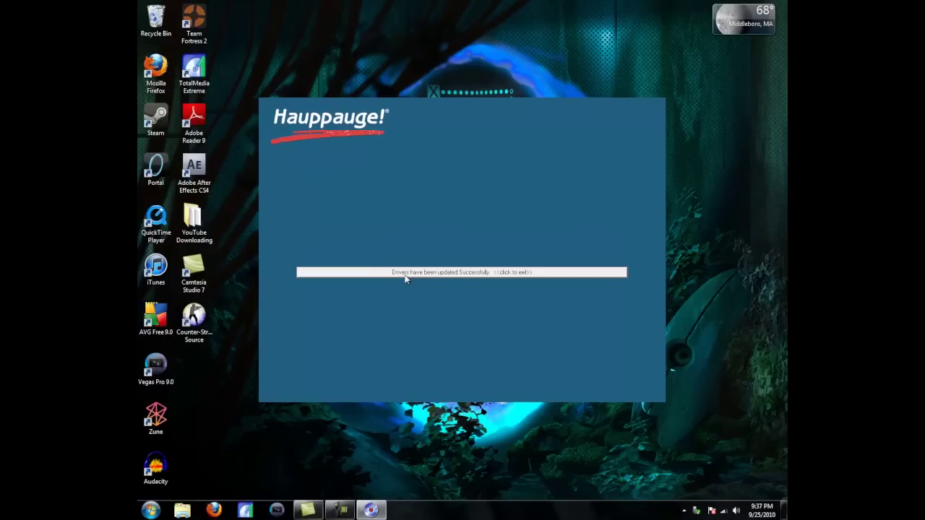
pyautogui.click(473, 277)
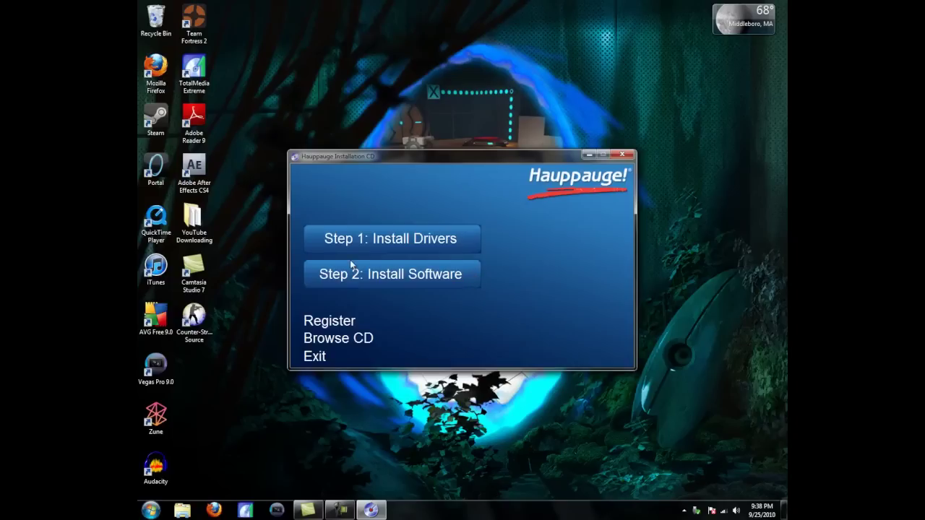
pyautogui.click(398, 279)
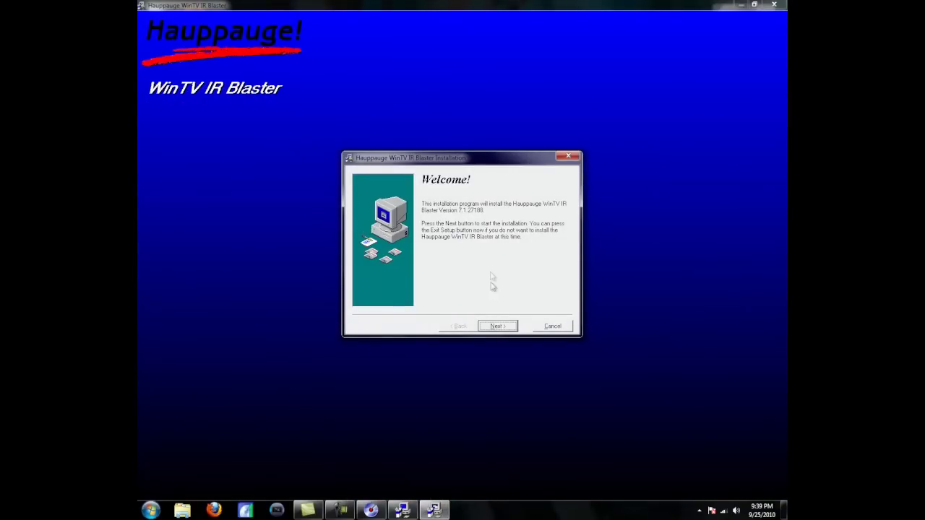
# Install the WinTV IR Blaster, accepting its license
pyautogui.click(498, 326)
pyautogui.click(508, 327)
pyautogui.click(507, 326)
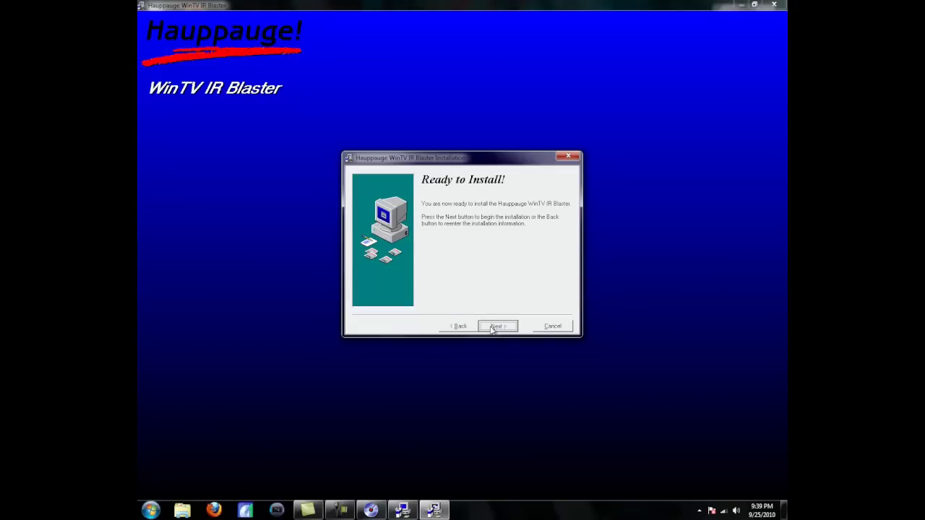
pyautogui.click(496, 325)
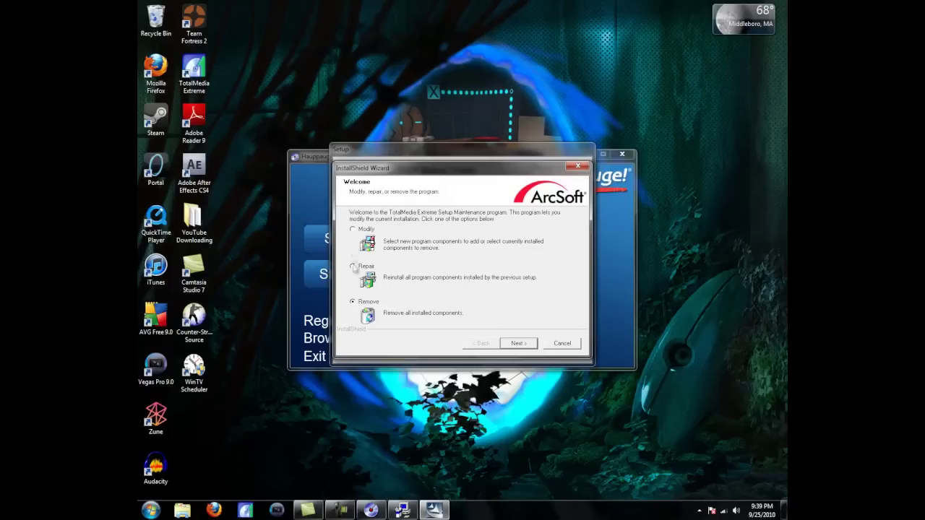
# Modify the TotalMedia Extreme installation with the checked components, then restart Windows
pyautogui.click(353, 230)
pyautogui.click(518, 345)
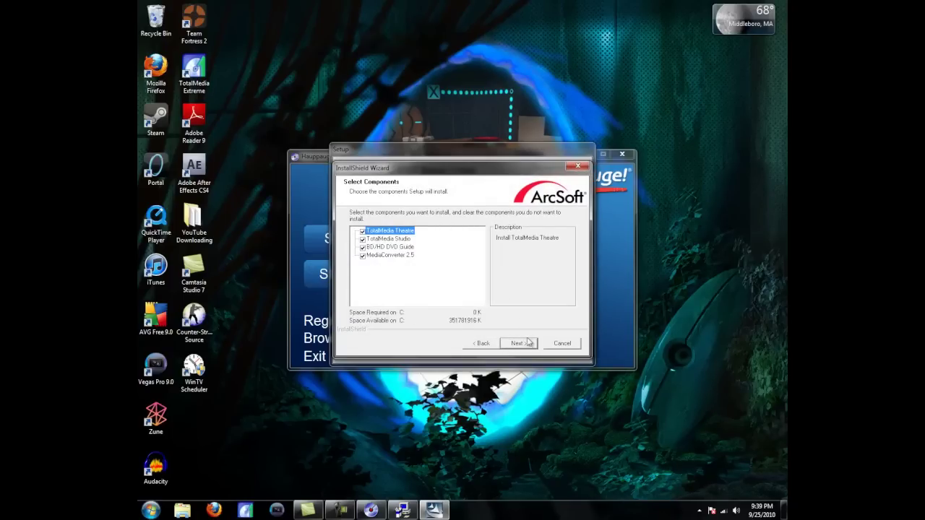
pyautogui.click(519, 344)
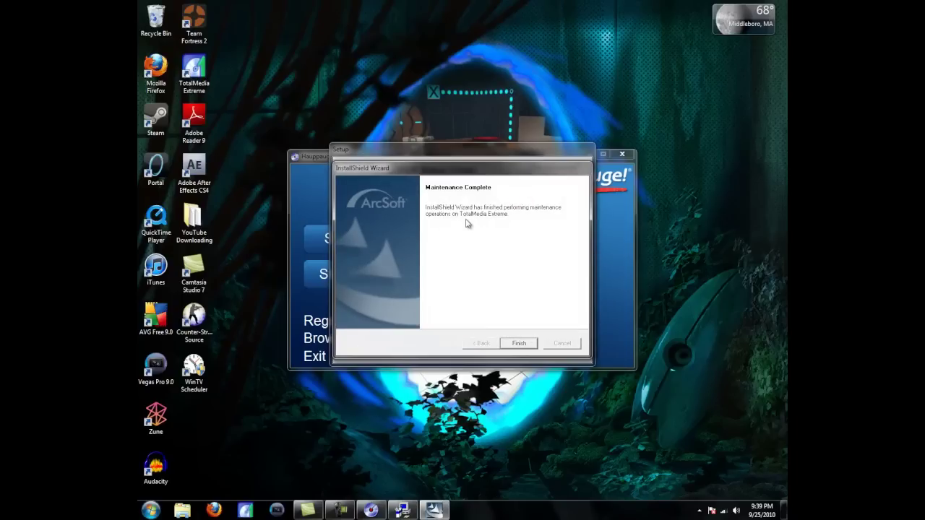
pyautogui.click(519, 343)
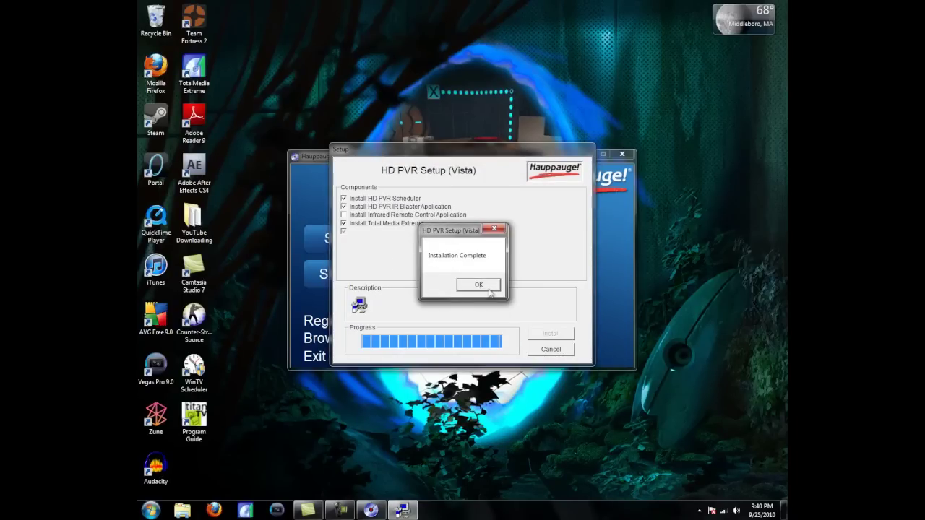
pyautogui.click(479, 285)
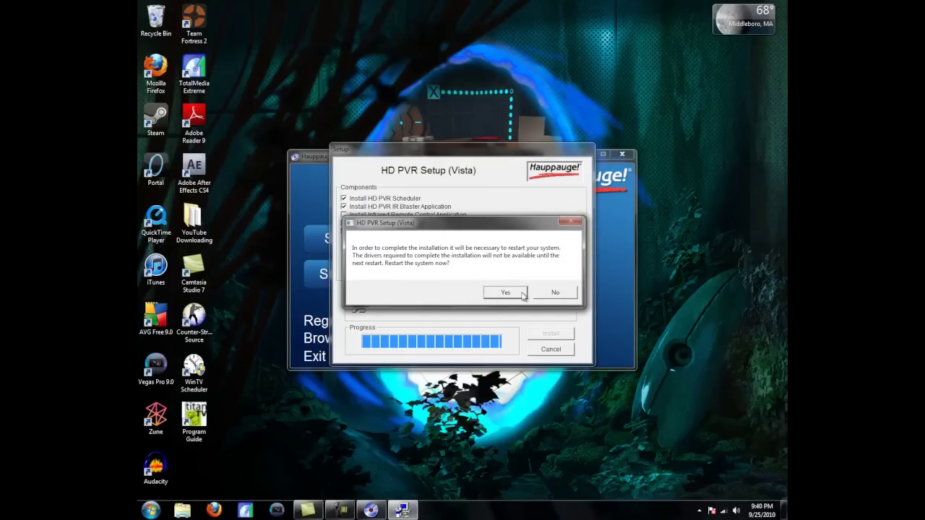
pyautogui.click(505, 293)
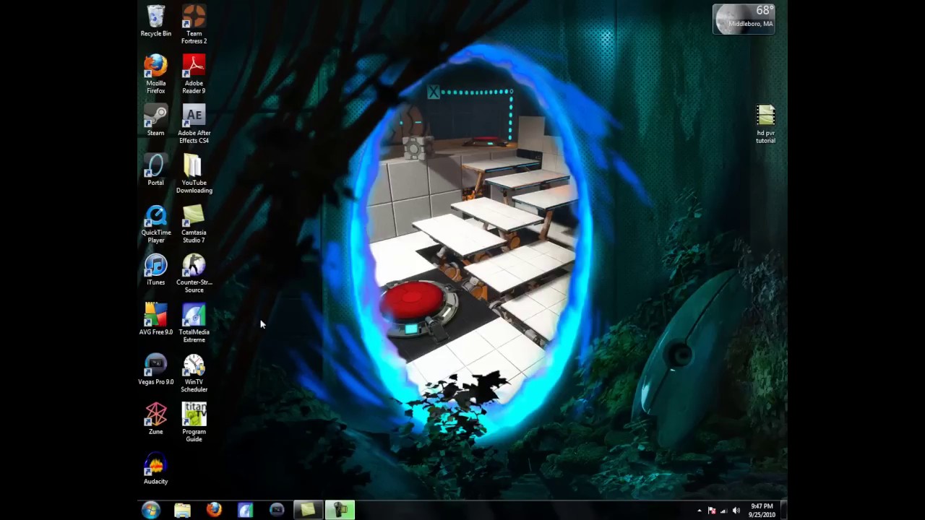
pyautogui.moveTo(262, 325); pyautogui.dragTo(178, 434)
pyautogui.moveTo(199, 332); pyautogui.dragTo(352, 332)
pyautogui.moveTo(391, 371); pyautogui.dragTo(373, 394)
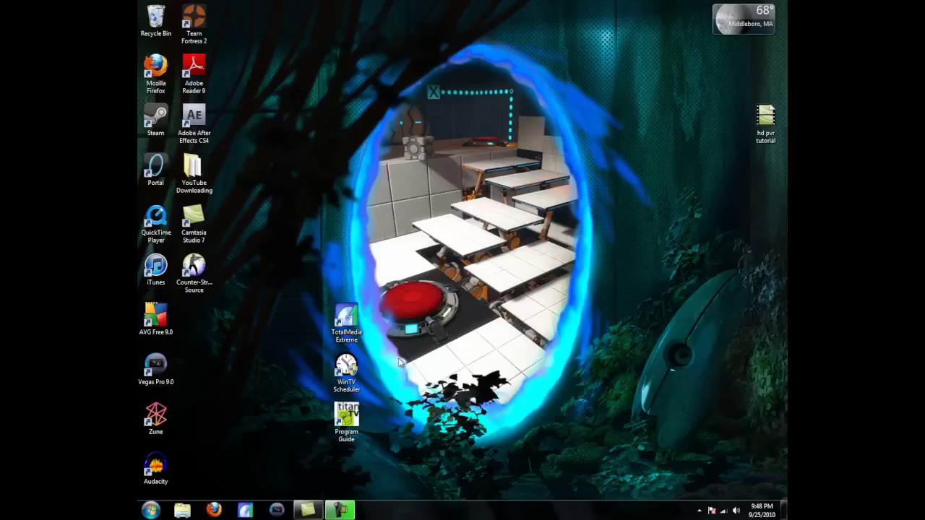
pyautogui.moveTo(403, 436); pyautogui.dragTo(229, 324)
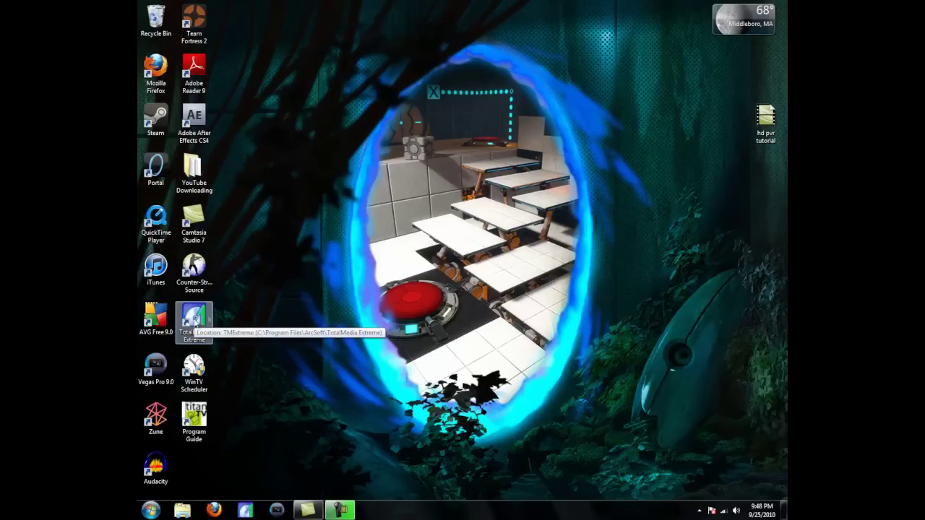
pyautogui.click(293, 318)
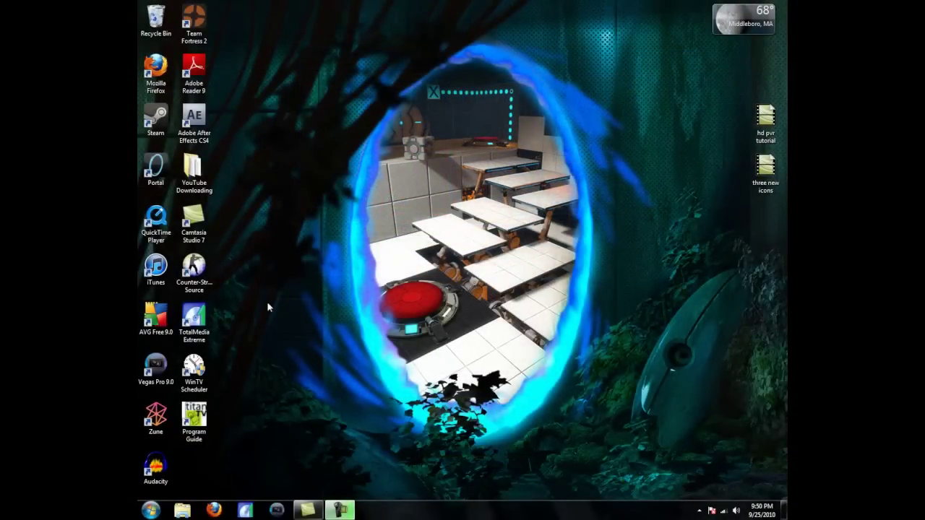
pyautogui.click(193, 320)
# Launch TotalMedia Extreme and open the Record Video capture module
pyautogui.doubleClick(193, 321)
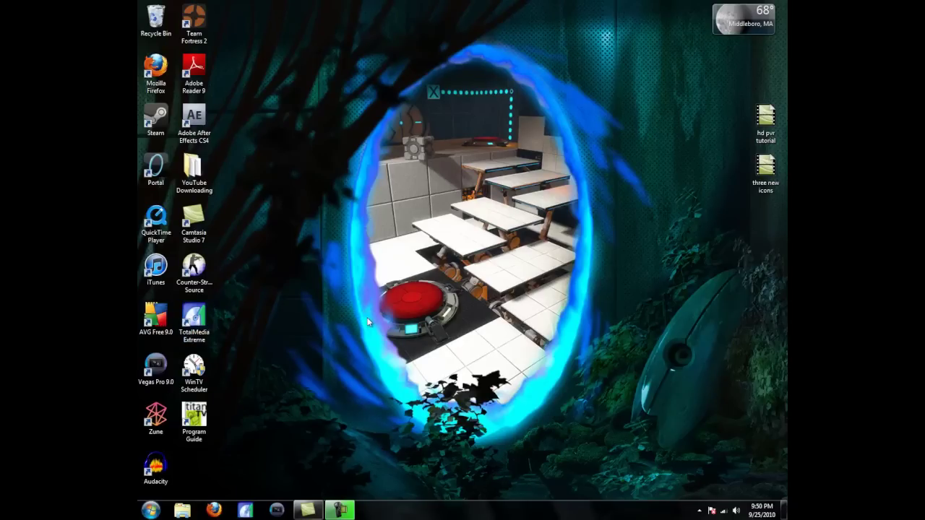
pyautogui.moveTo(389, 189)
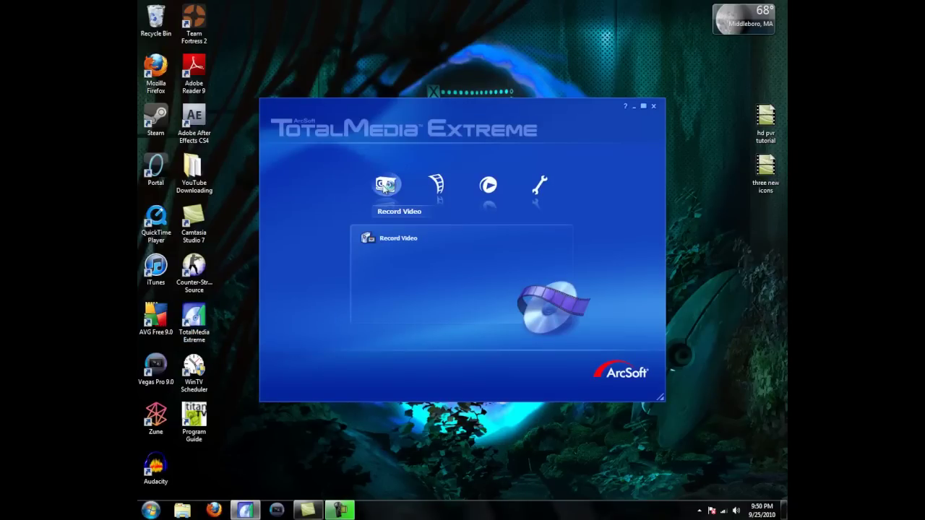
pyautogui.click(386, 187)
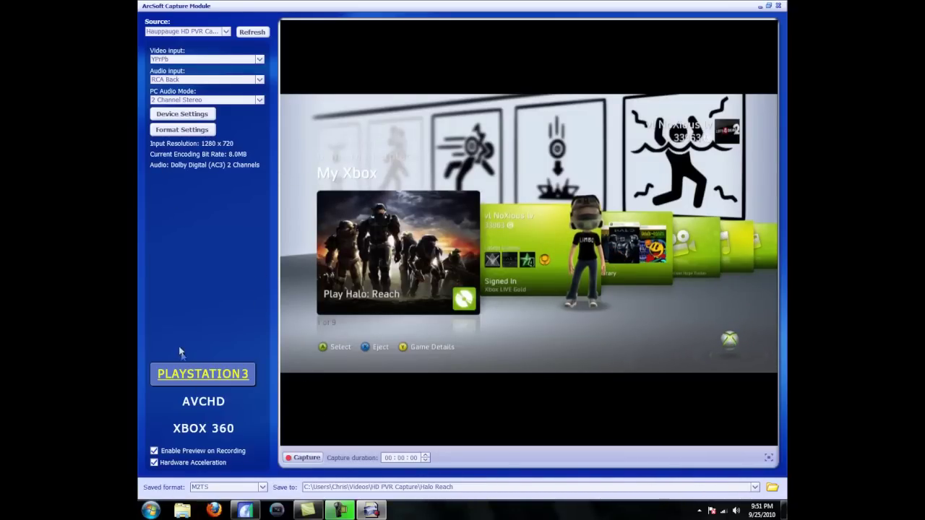
# Compare the XBOX 360 (MP4) and PLAYSTATION 3 (M2TS) presets, keeping PLAYSTATION 3, and open Format Settings
pyautogui.click(205, 431)
pyautogui.click(203, 380)
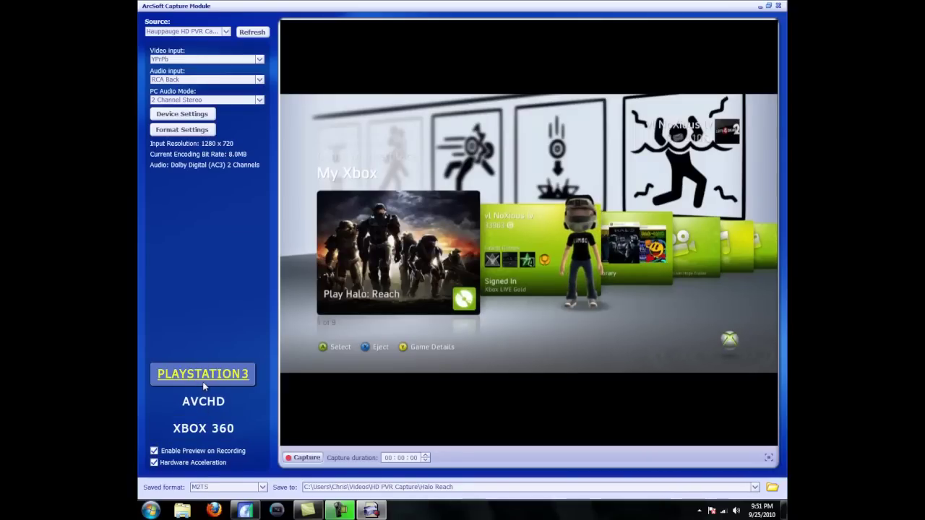
pyautogui.click(216, 434)
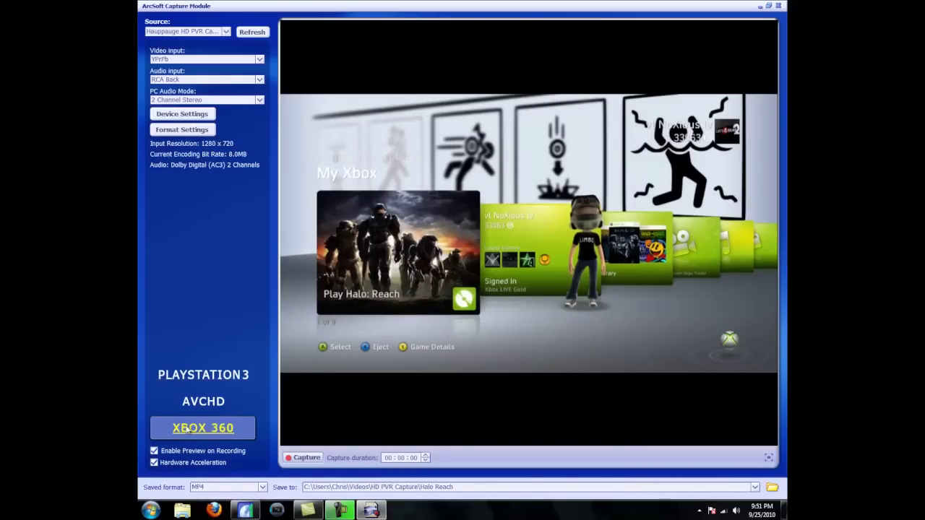
pyautogui.click(205, 373)
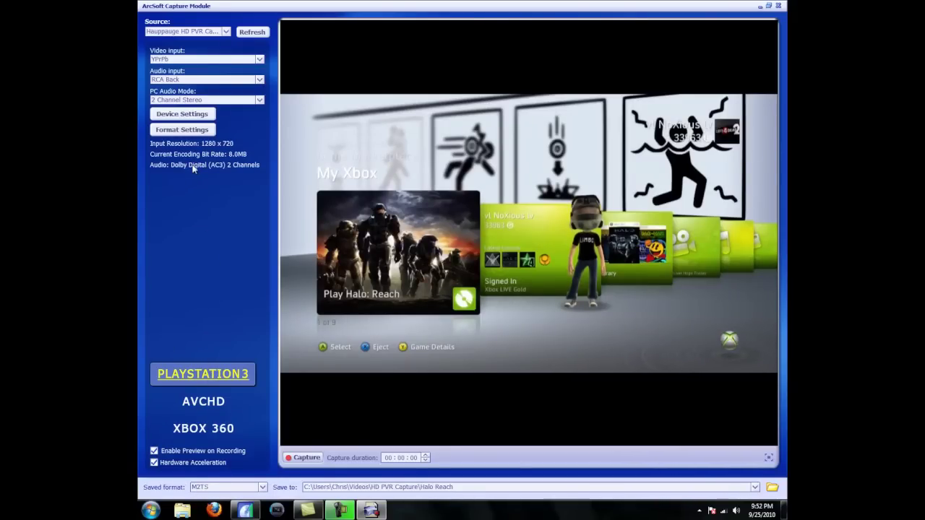
pyautogui.click(194, 132)
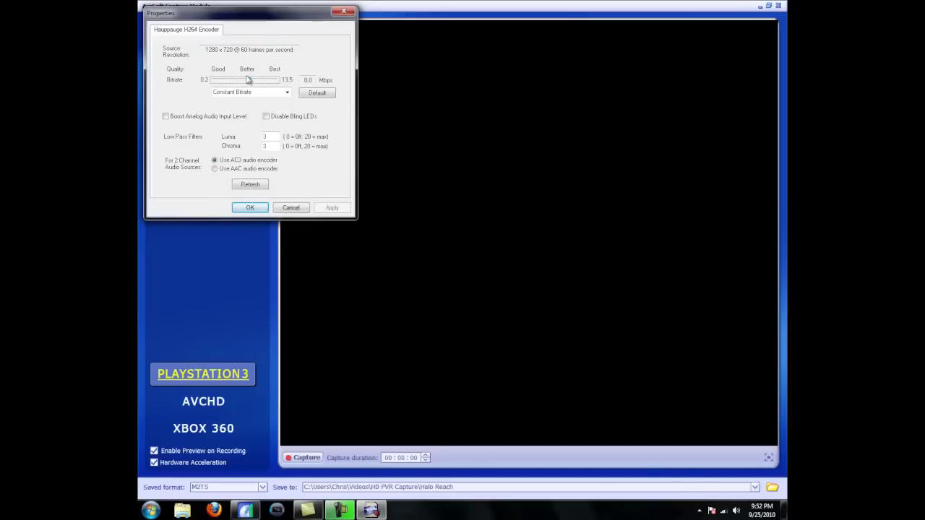
# Set the Hauppauge H264 encoder to 13.5 Mbps constant bitrate with AC3 audio, then close Properties
pyautogui.moveTo(245, 14); pyautogui.dragTo(390, 148)
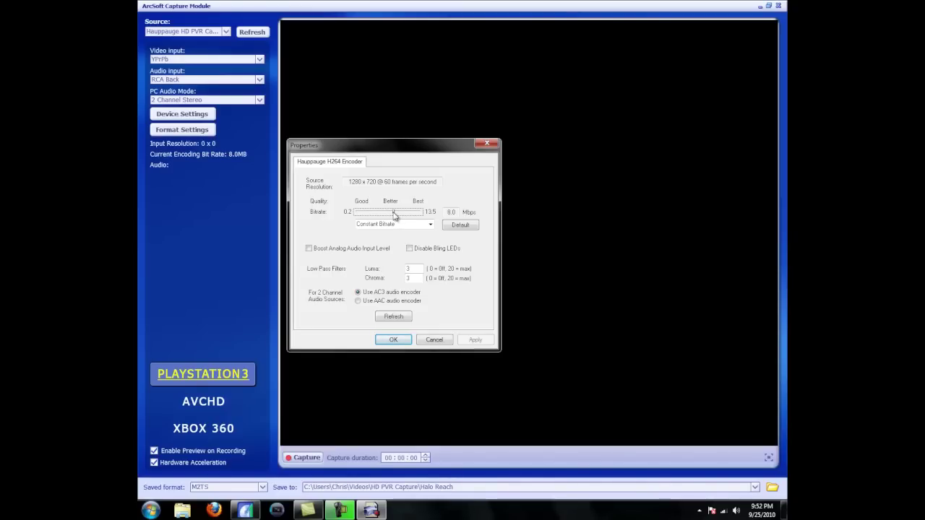
pyautogui.moveTo(394, 216); pyautogui.dragTo(424, 217)
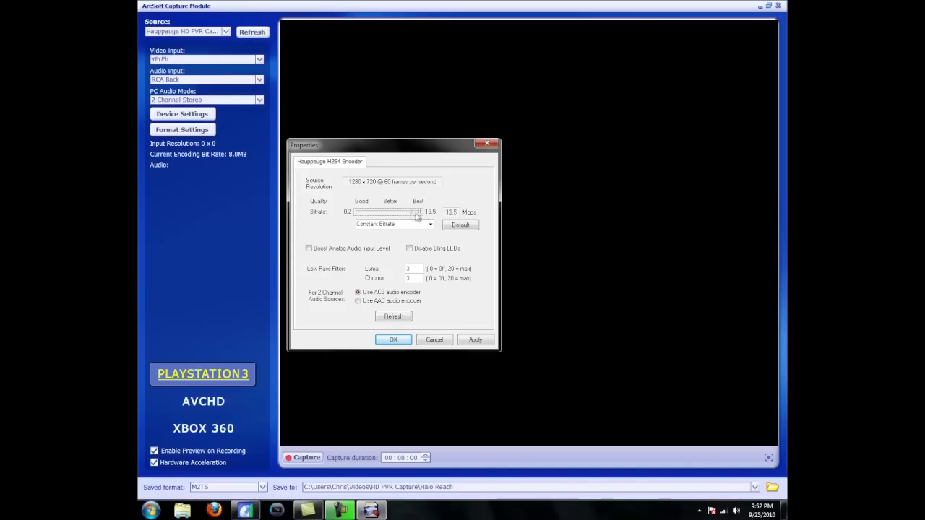
pyautogui.moveTo(417, 217); pyautogui.dragTo(398, 215)
pyautogui.moveTo(405, 218); pyautogui.dragTo(400, 220)
pyautogui.moveTo(402, 216); pyautogui.dragTo(432, 217)
pyautogui.click(434, 339)
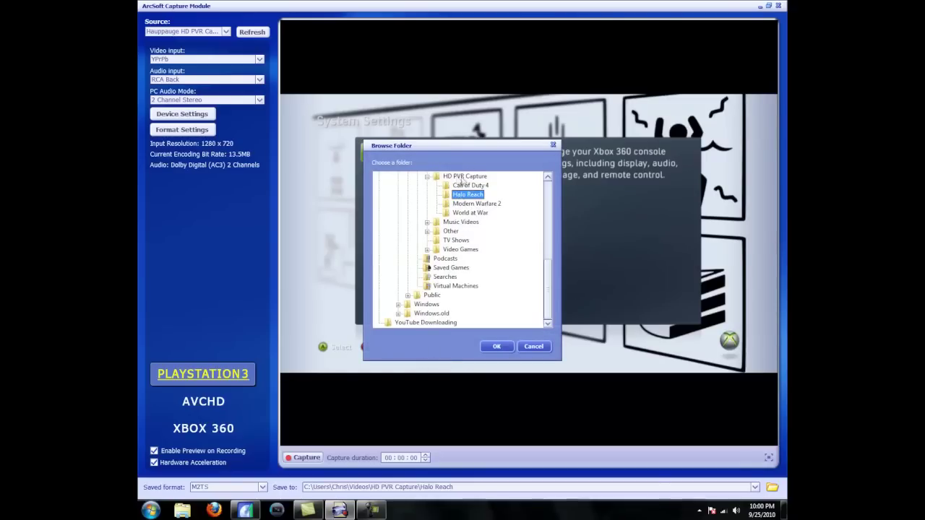
# Choose HD PVR Capture > Halo Reach as the capture save folder
pyautogui.click(460, 178)
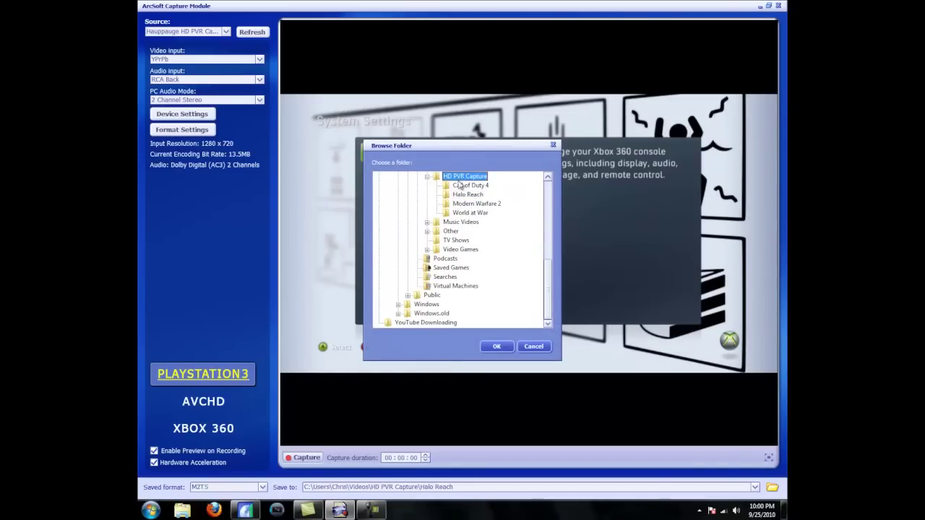
pyautogui.click(468, 195)
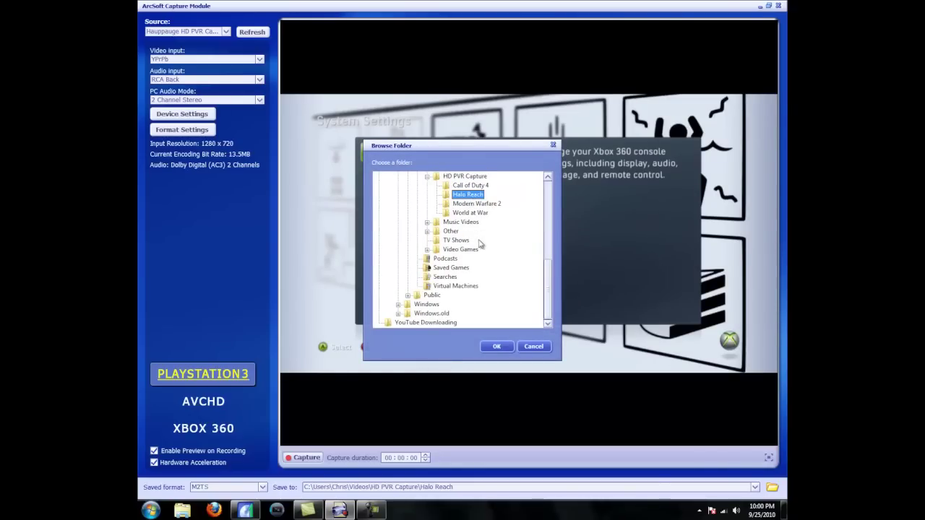
pyautogui.click(493, 354)
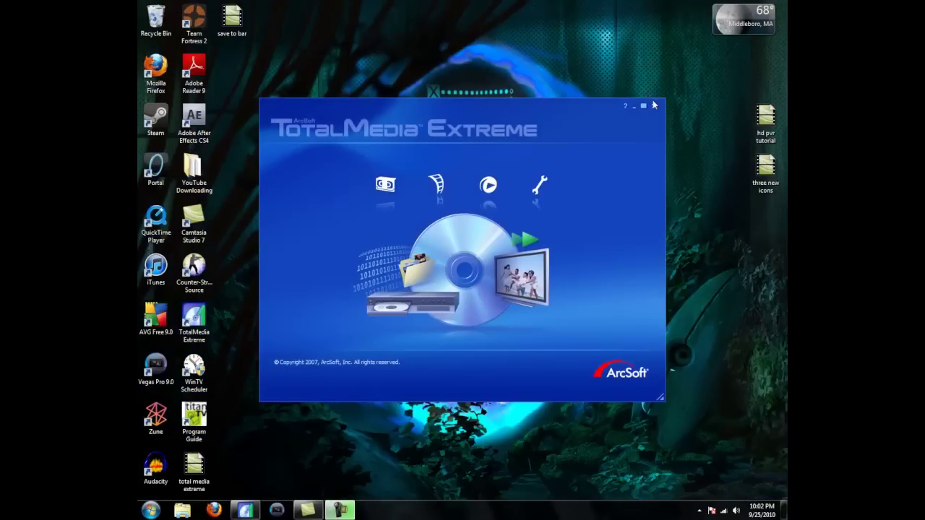
# Close TotalMedia Extreme, launch Vegas Pro 9.0, and bring up Import Media
pyautogui.click(655, 105)
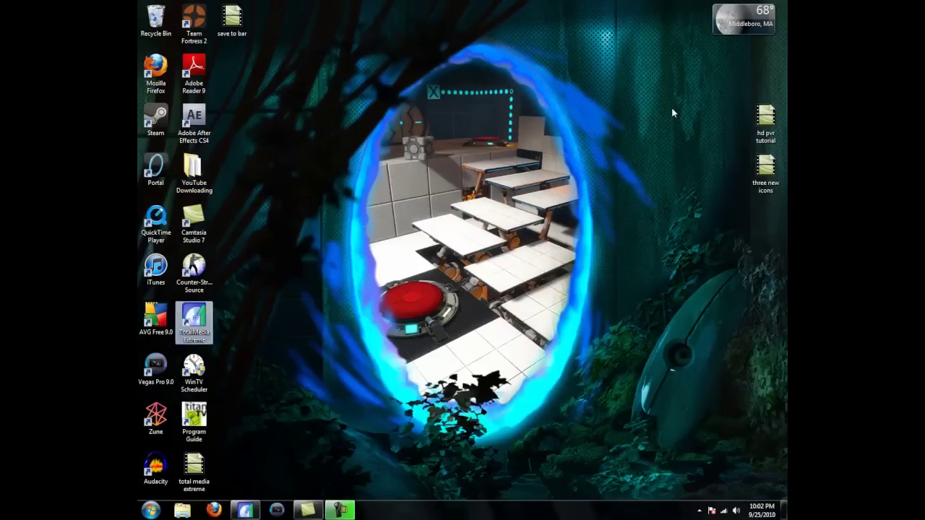
pyautogui.click(278, 511)
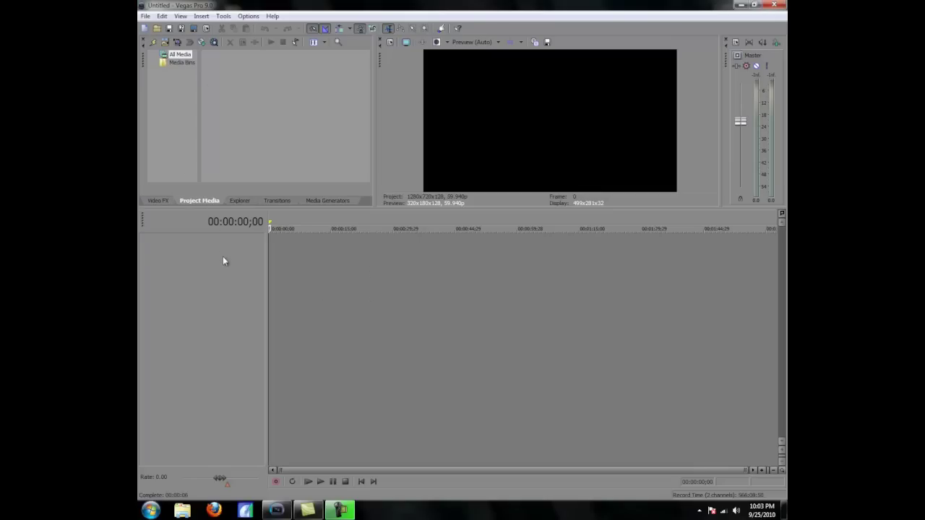
pyautogui.click(164, 43)
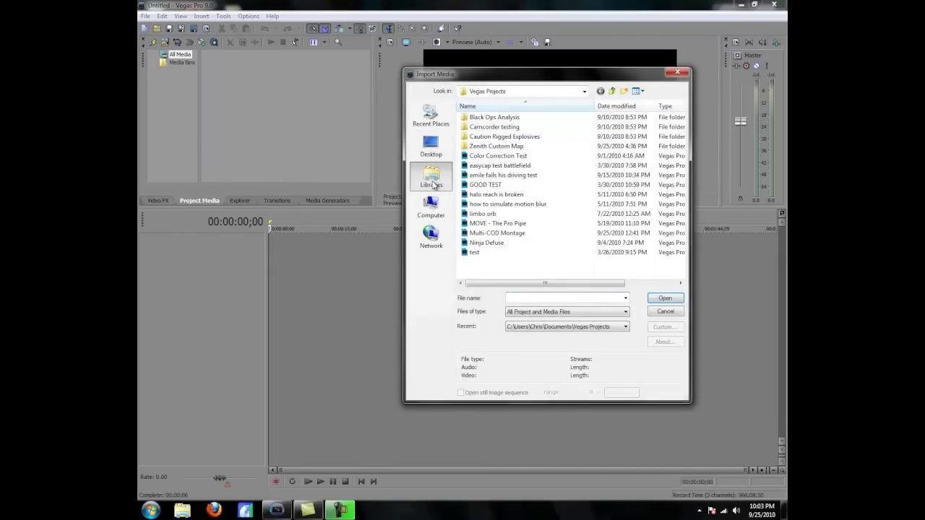
# Import '5 Shots, 6 Kills' from Videos > HD PVR Capture > Halo Reach and drop it on the timeline
pyautogui.click(433, 185)
pyautogui.doubleClick(515, 168)
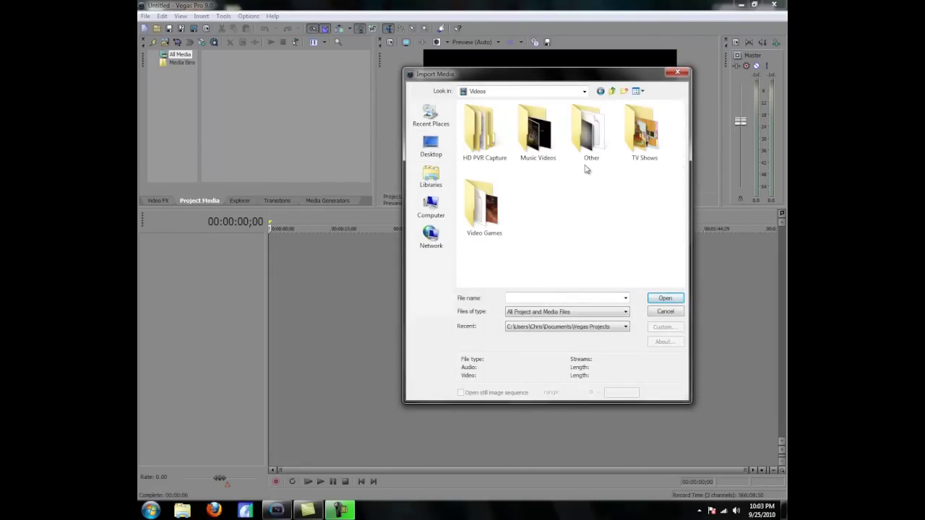
pyautogui.doubleClick(482, 139)
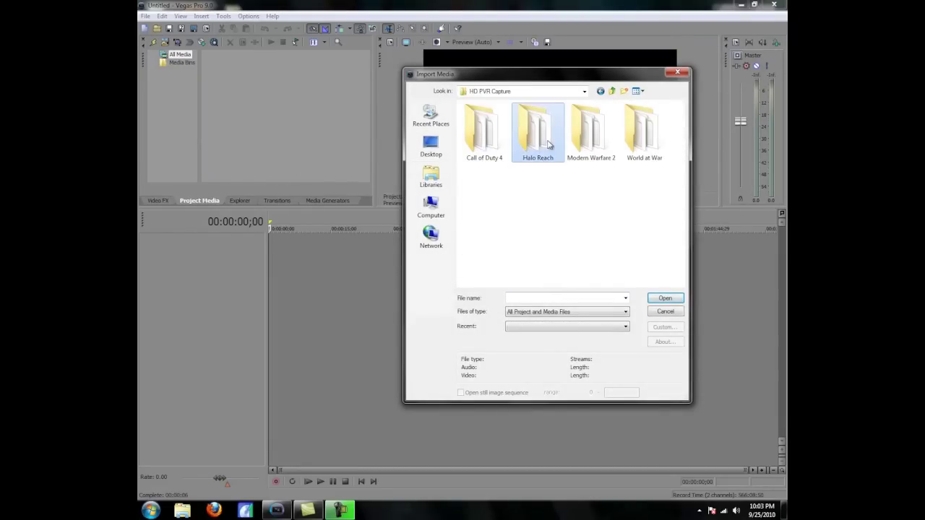
pyautogui.doubleClick(539, 136)
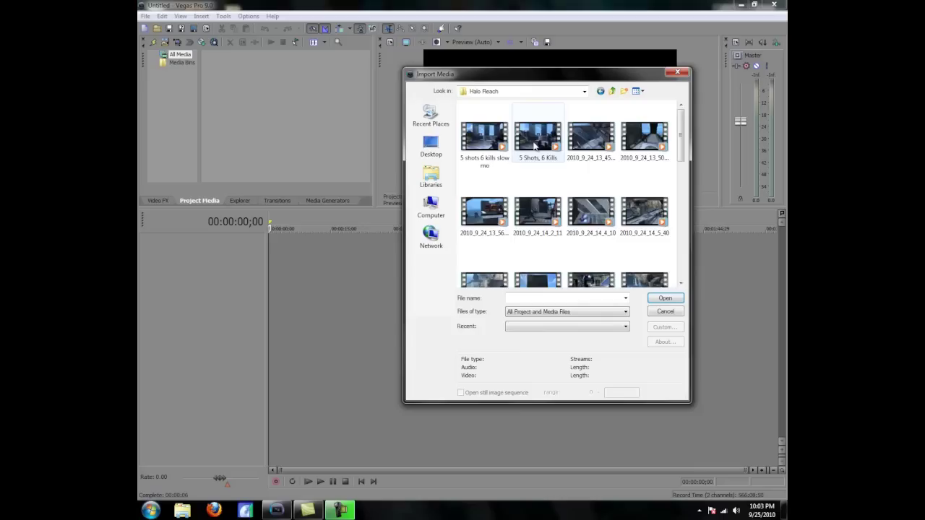
pyautogui.click(539, 141)
pyautogui.click(659, 300)
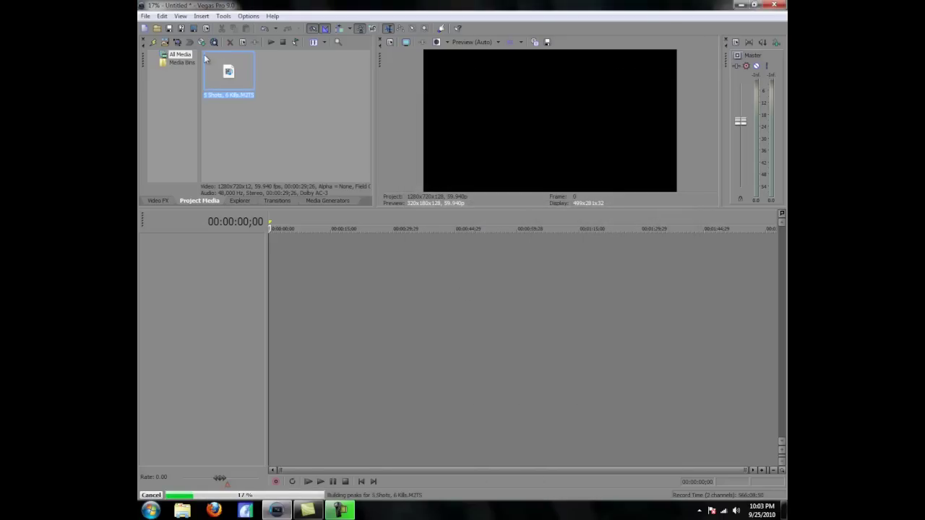
pyautogui.moveTo(225, 71); pyautogui.dragTo(275, 290)
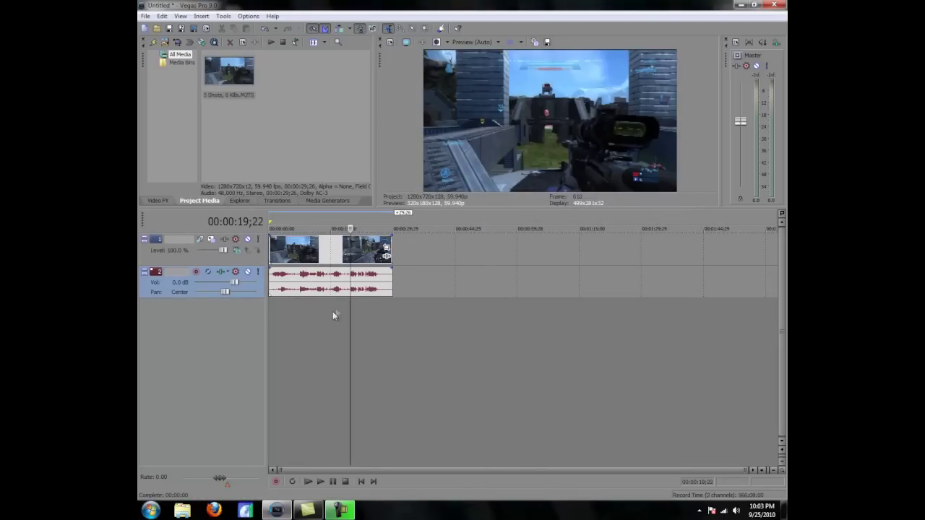
# Scrub the clip preview, leaving the cursor at 00:00:08;17
pyautogui.click(350, 311)
pyautogui.click(316, 307)
pyautogui.click(303, 302)
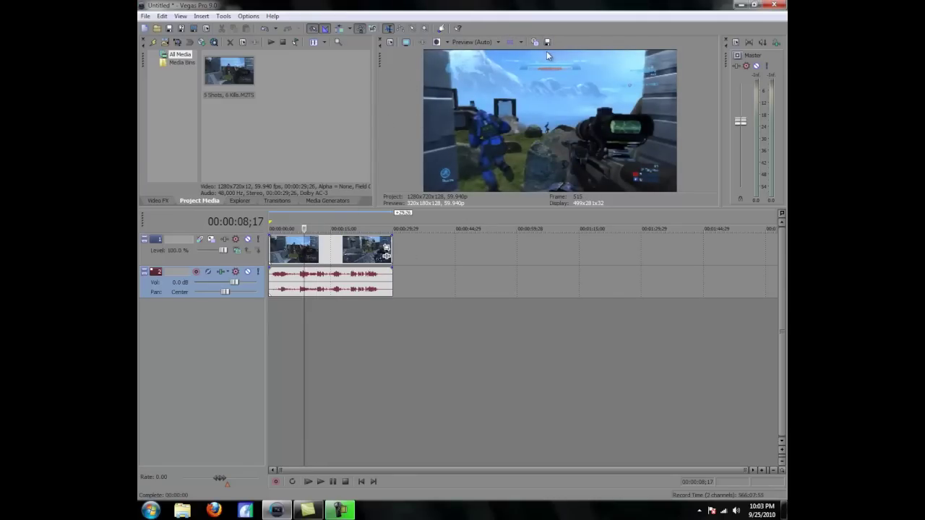
# Crop the clip slightly inward to 1,264.9 × 711.5 and name the Pan/Crop preset 'HD PVR'
pyautogui.click(387, 247)
pyautogui.click(397, 202)
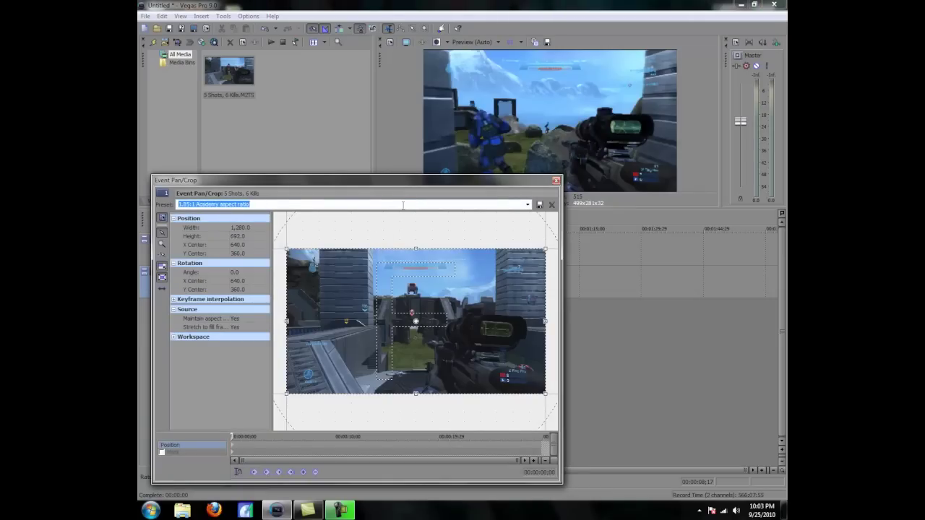
pyautogui.scroll(-1, 403, 205)
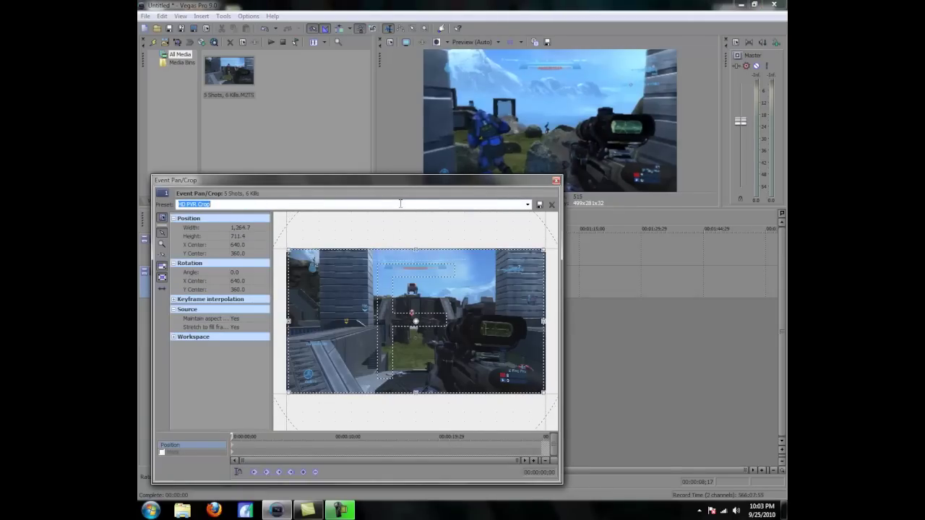
pyautogui.scroll(2, 401, 205)
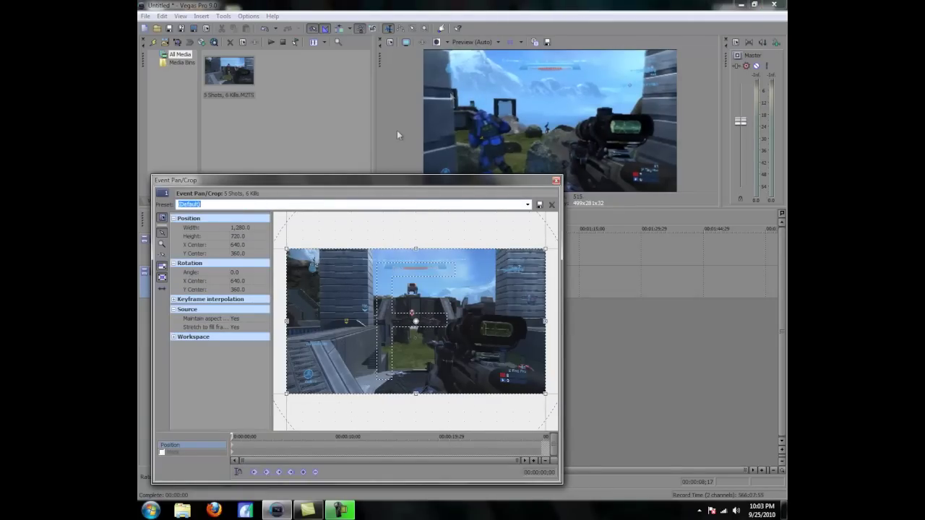
pyautogui.scroll(-2, 311, 205)
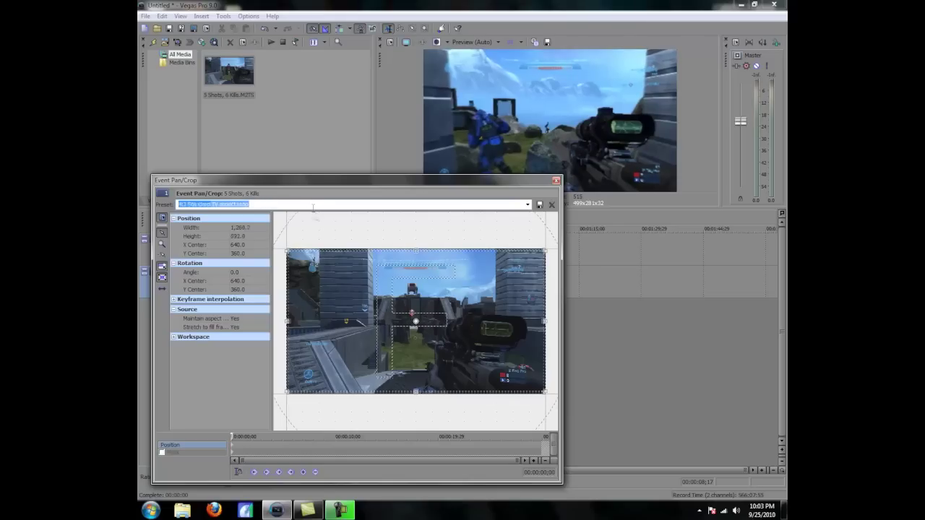
pyautogui.scroll(2, 313, 207)
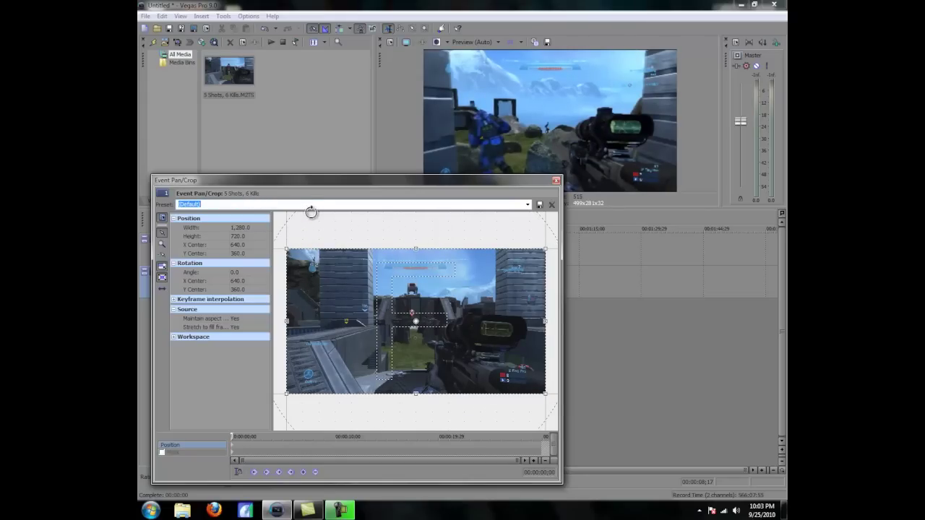
pyautogui.moveTo(285, 249); pyautogui.dragTo(288, 252)
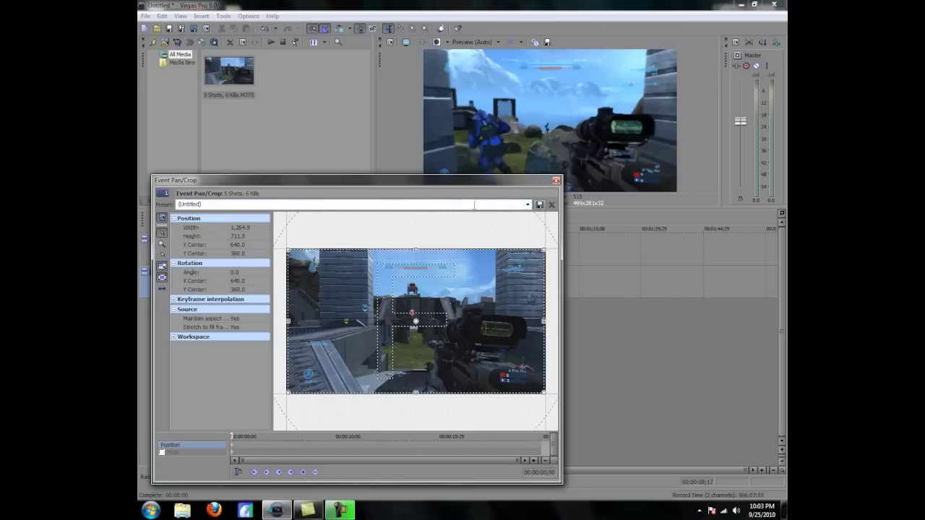
pyautogui.click(432, 204)
pyautogui.write('HD PVR')
pyautogui.click(556, 180)
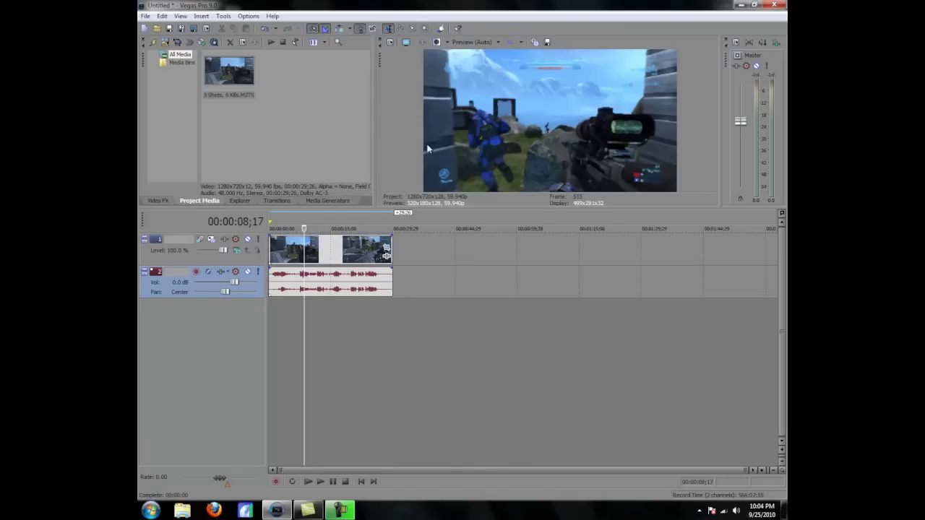
# Apply the Color Curves video effect to the gameplay clip
pyautogui.click(166, 203)
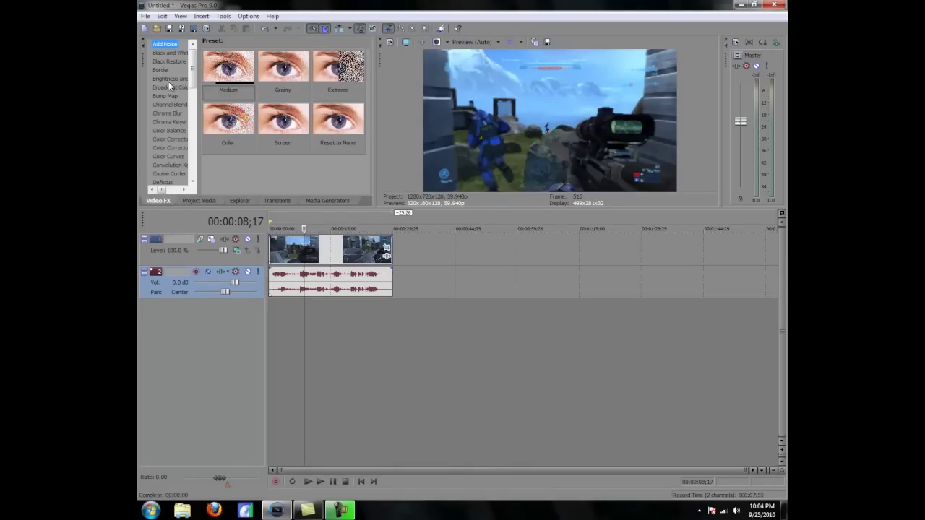
pyautogui.click(164, 139)
pyautogui.click(167, 148)
pyautogui.click(172, 157)
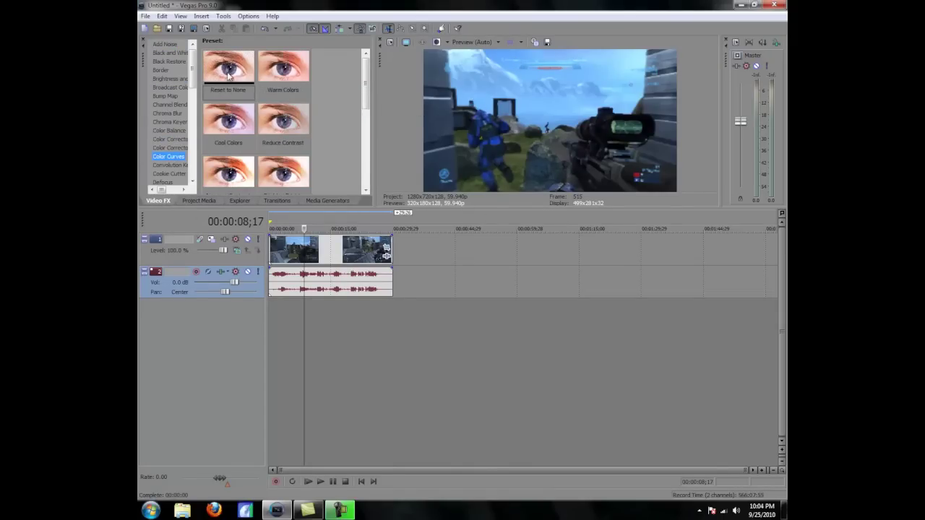
pyautogui.moveTo(229, 72); pyautogui.dragTo(341, 249)
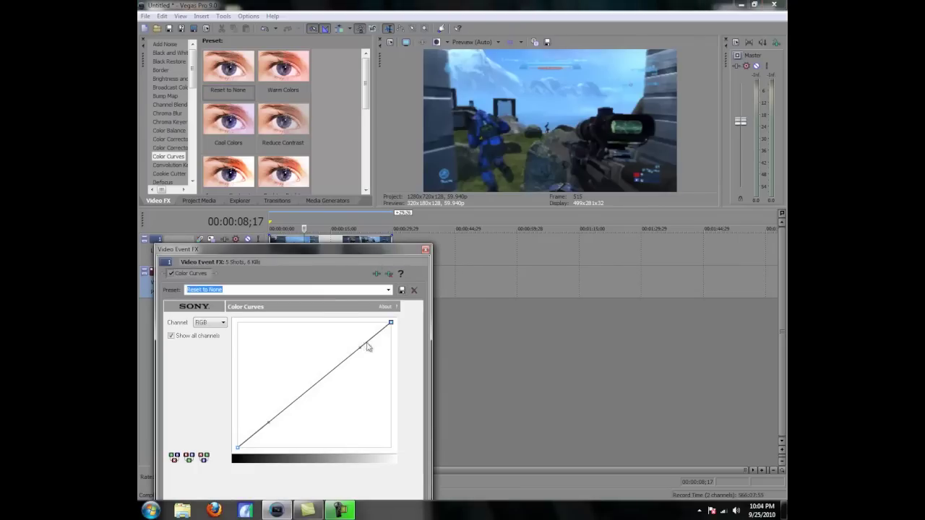
# Bend the colour curve into a contrast S, flattening its top, then close the FX window
pyautogui.moveTo(359, 348); pyautogui.dragTo(296, 326)
pyautogui.moveTo(269, 424); pyautogui.dragTo(308, 419)
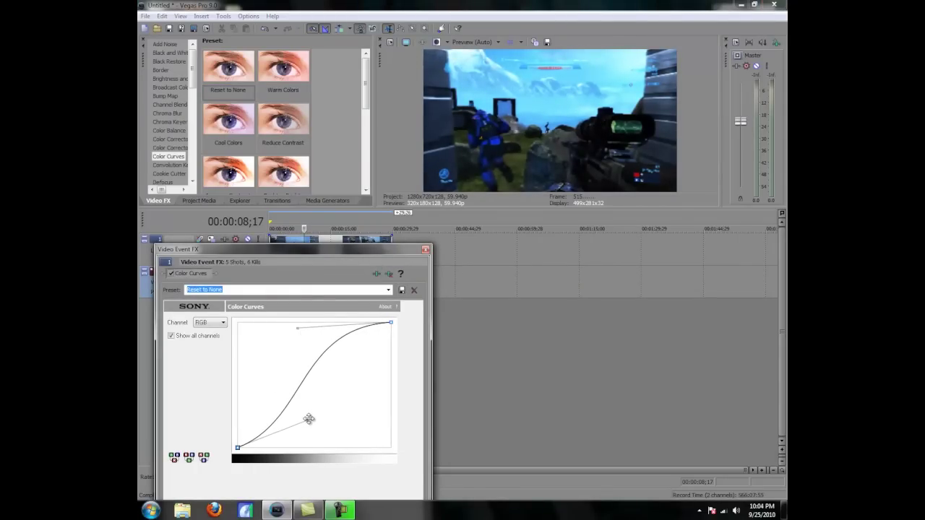
pyautogui.moveTo(297, 327); pyautogui.dragTo(307, 323)
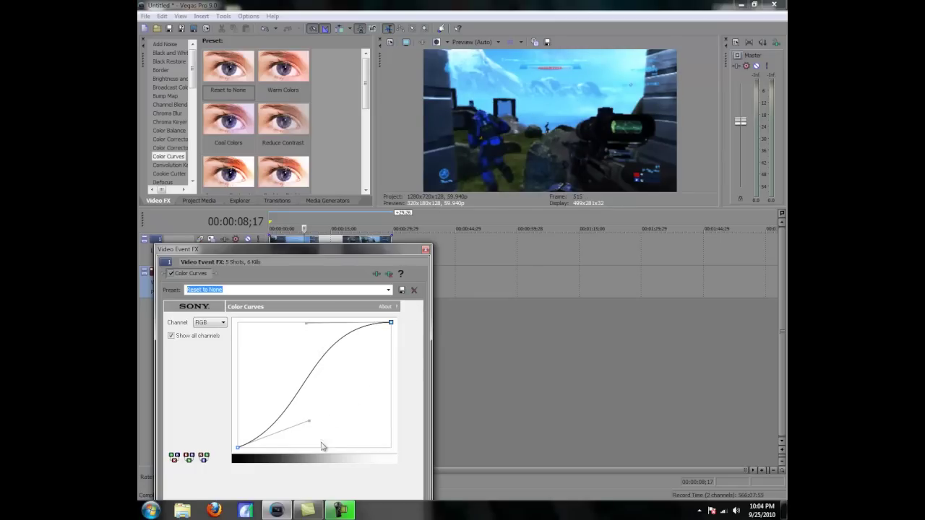
pyautogui.moveTo(309, 421); pyautogui.dragTo(303, 414)
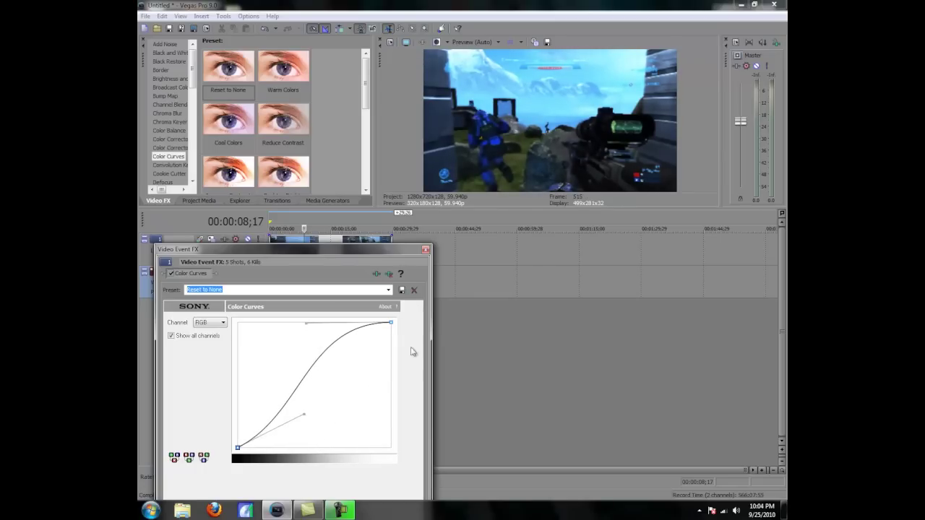
pyautogui.click(425, 249)
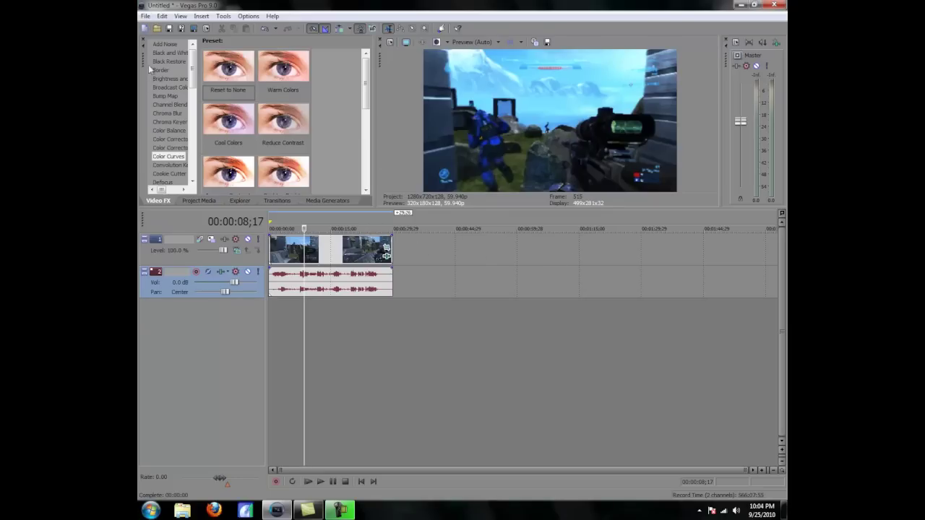
# Turn off Maintain aspect ratio in the gameplay clip's event properties so it fills the frame
pyautogui.rightClick(356, 245)
pyautogui.click(384, 488)
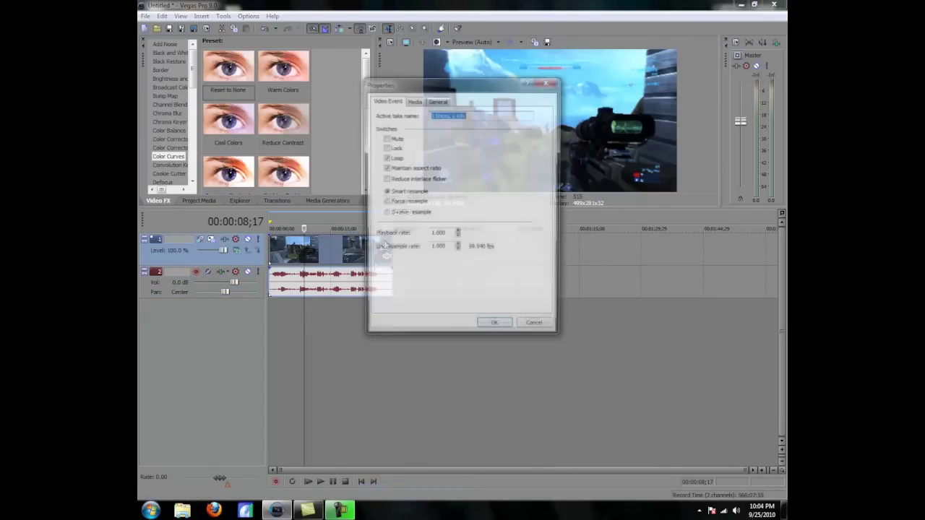
pyautogui.click(391, 170)
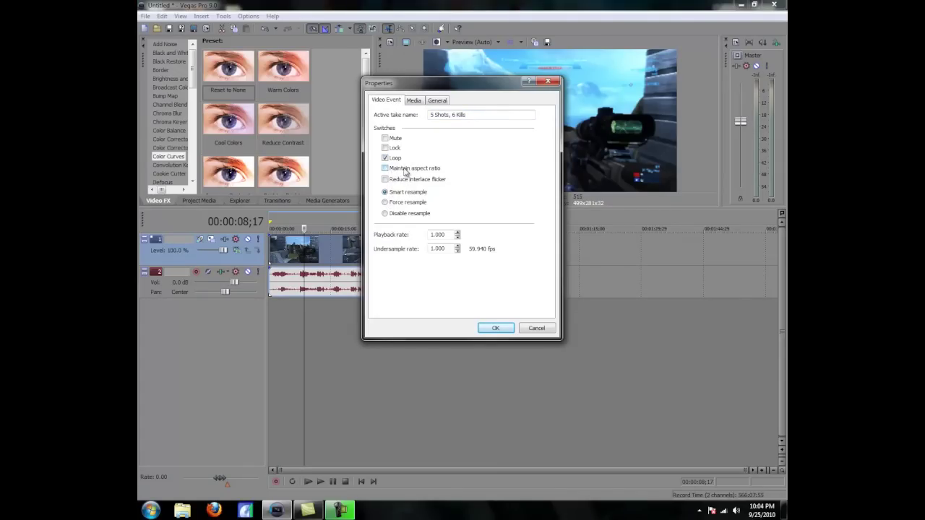
pyautogui.click(506, 329)
pyautogui.click(145, 16)
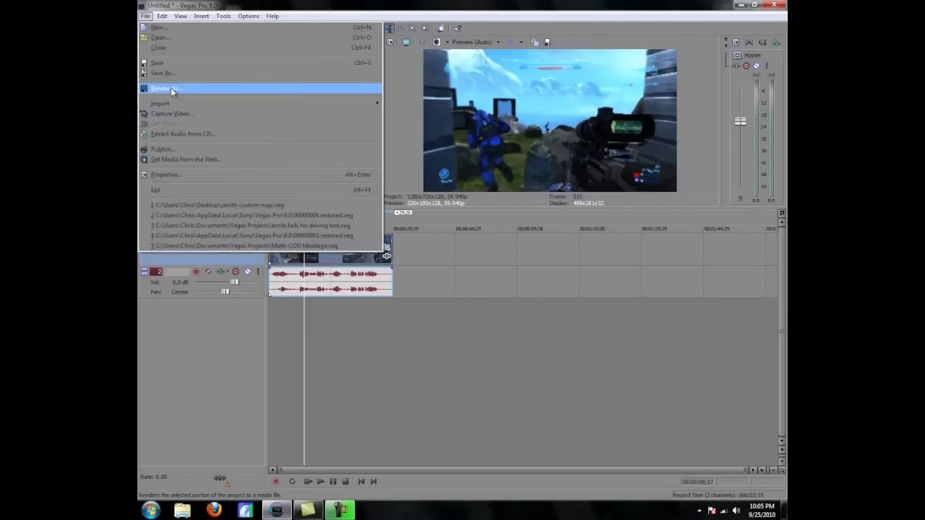
# Set up Render As with Sony AVC output and the HD PVR Render template
pyautogui.click(171, 88)
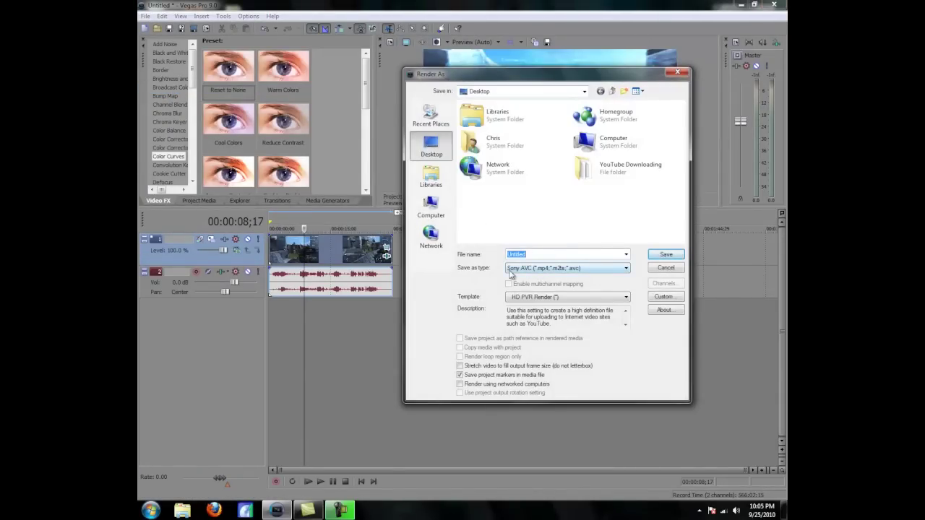
pyautogui.click(608, 272)
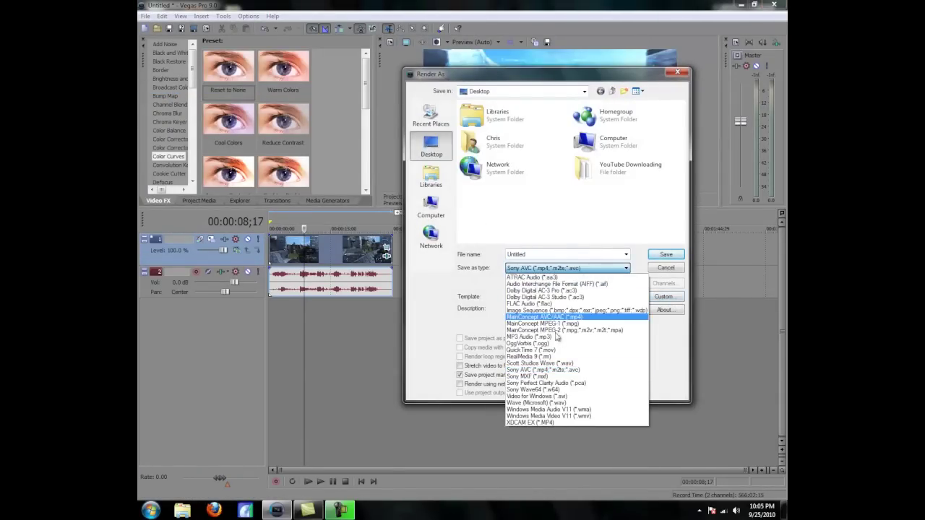
pyautogui.click(548, 312)
pyautogui.click(540, 274)
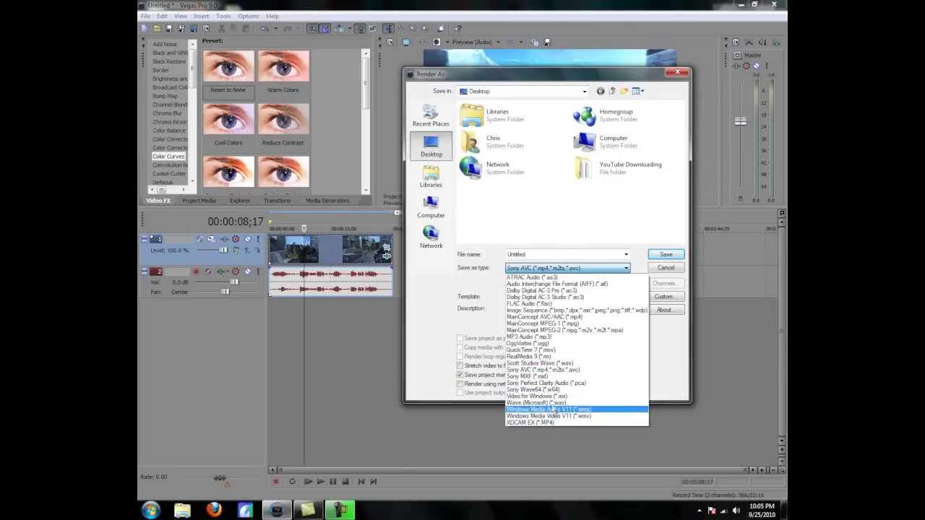
pyautogui.click(549, 370)
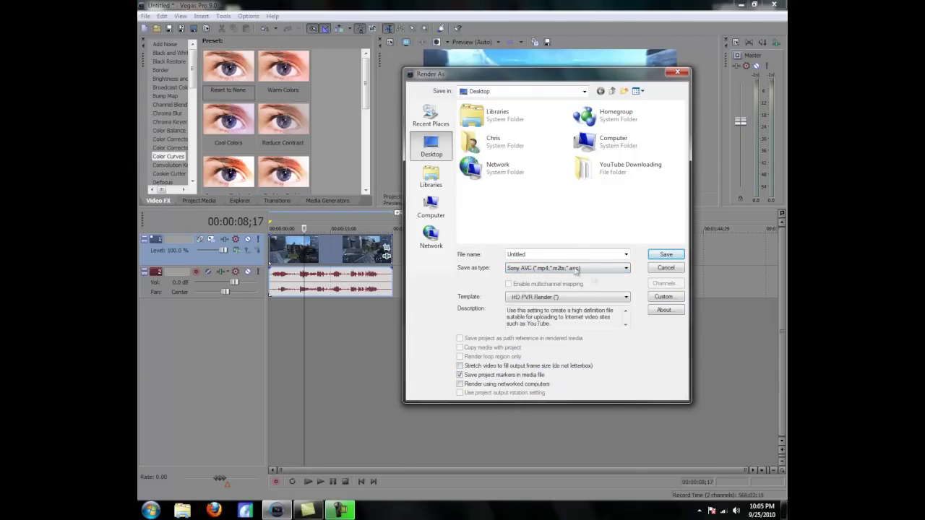
pyautogui.click(663, 297)
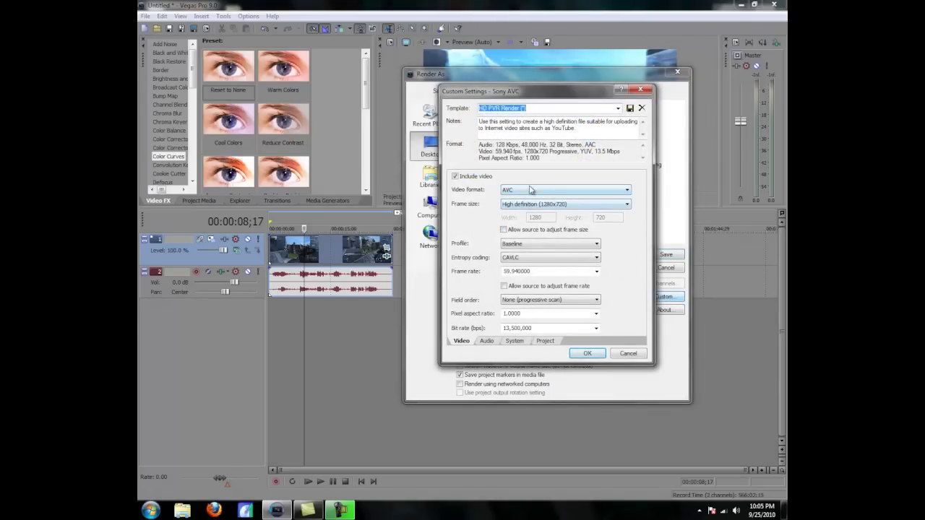
# Review the video settings: AVC, 1280x720, Baseline, CAVLC, 59.940 fps, 13,500,000 bps
pyautogui.click(531, 189)
pyautogui.click(542, 197)
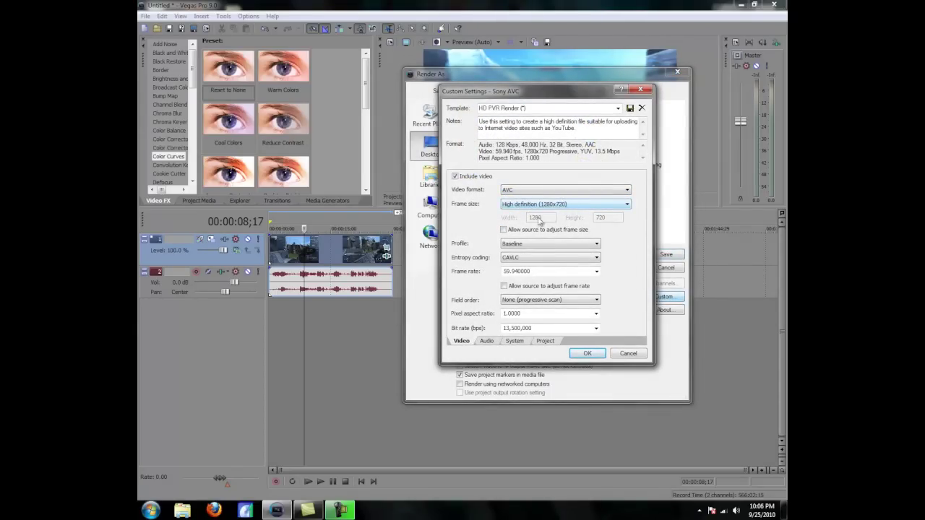
pyautogui.click(527, 243)
pyautogui.click(527, 244)
pyautogui.click(551, 258)
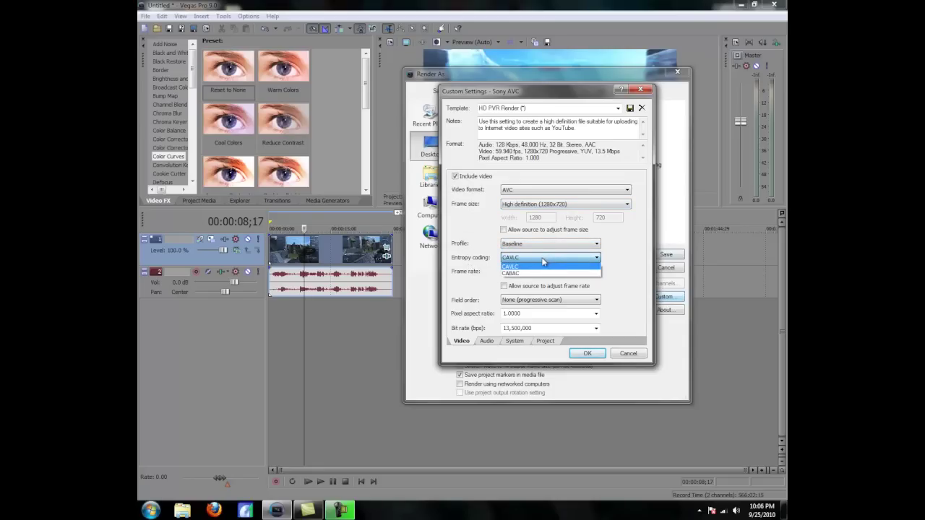
pyautogui.click(543, 265)
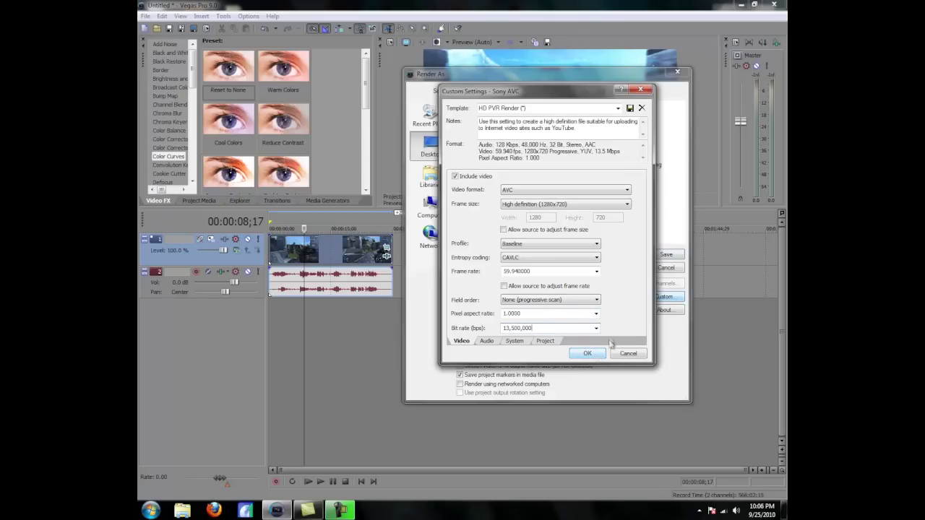
pyautogui.click(486, 340)
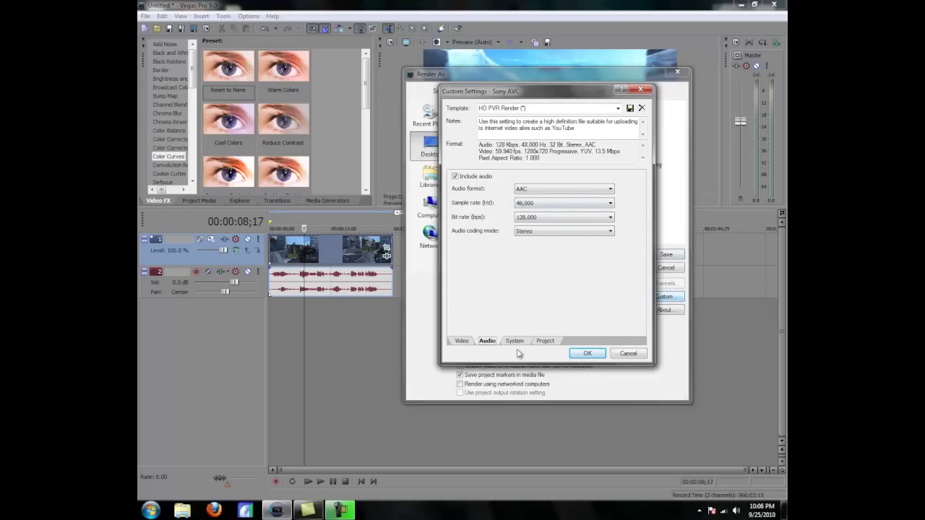
# Confirm MP4 as the container format and Best as the rendering quality
pyautogui.click(514, 341)
pyautogui.click(545, 341)
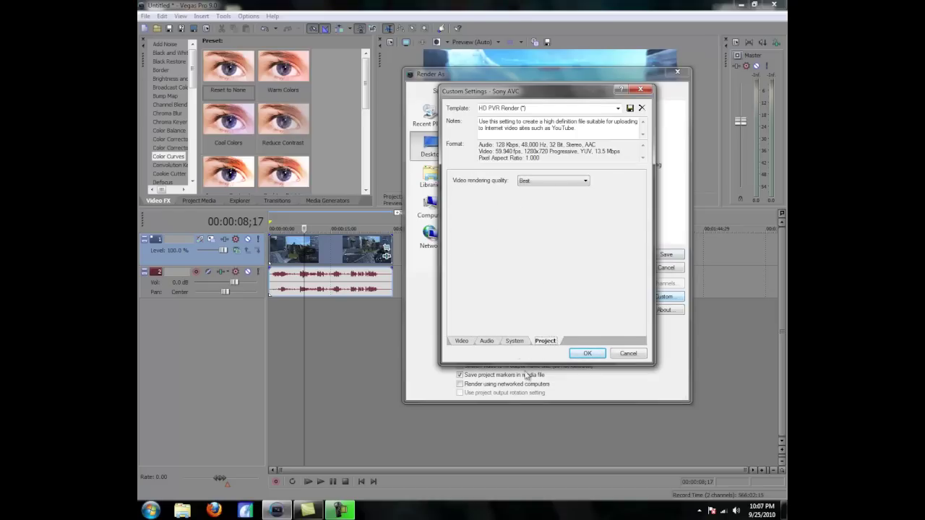
pyautogui.click(516, 341)
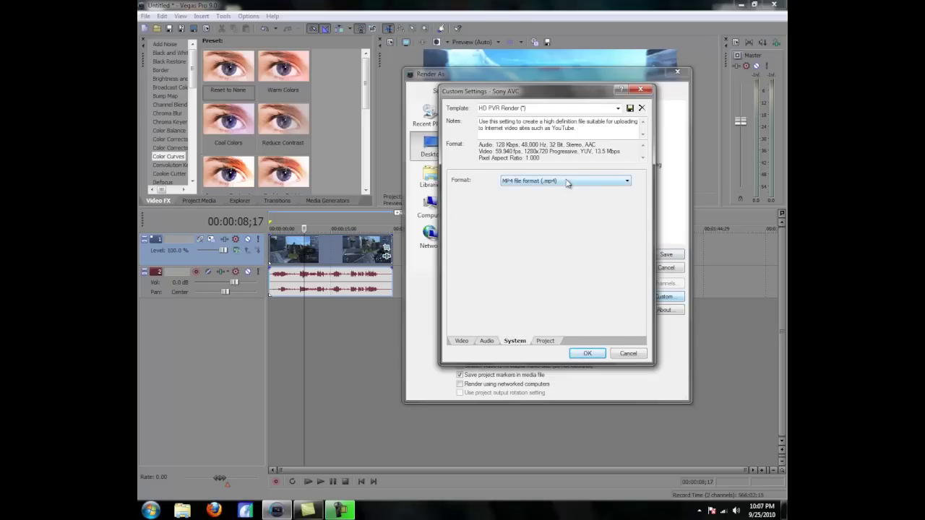
pyautogui.click(568, 183)
pyautogui.click(561, 190)
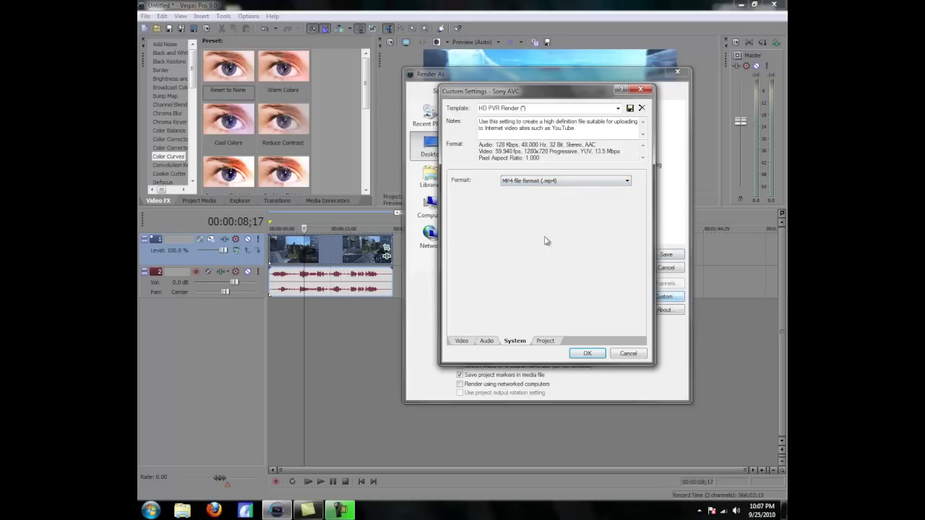
pyautogui.click(546, 342)
pyautogui.click(549, 181)
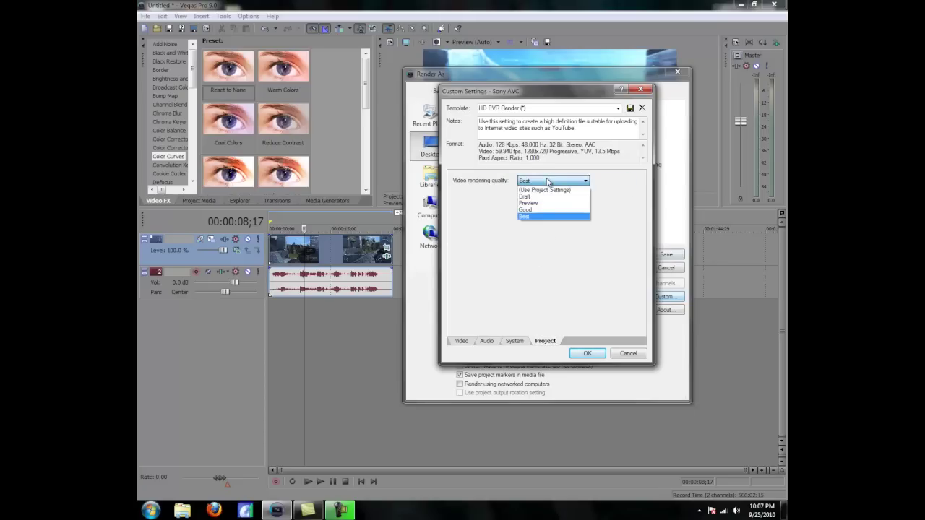
pyautogui.click(540, 216)
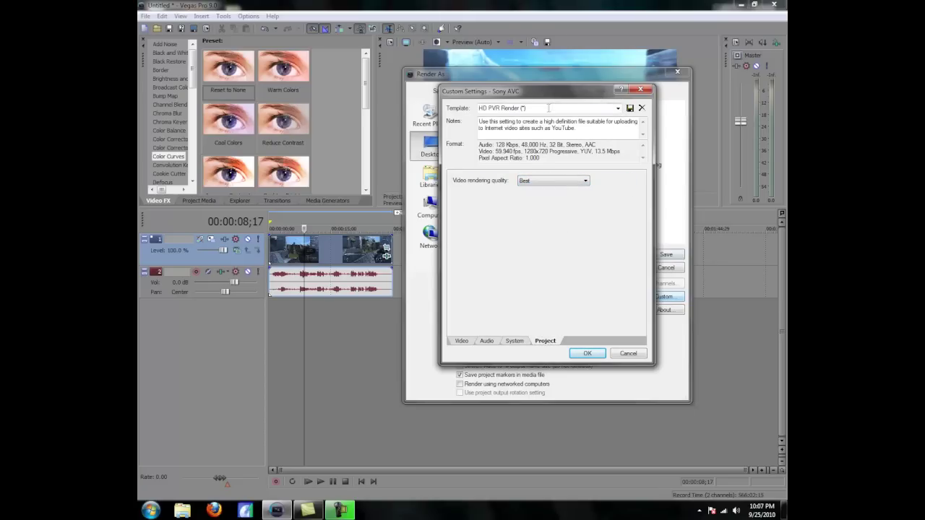
# Save the settings over the HD PVR Render template and accept the custom settings
pyautogui.click(549, 107)
pyautogui.click(541, 107)
pyautogui.click(629, 107)
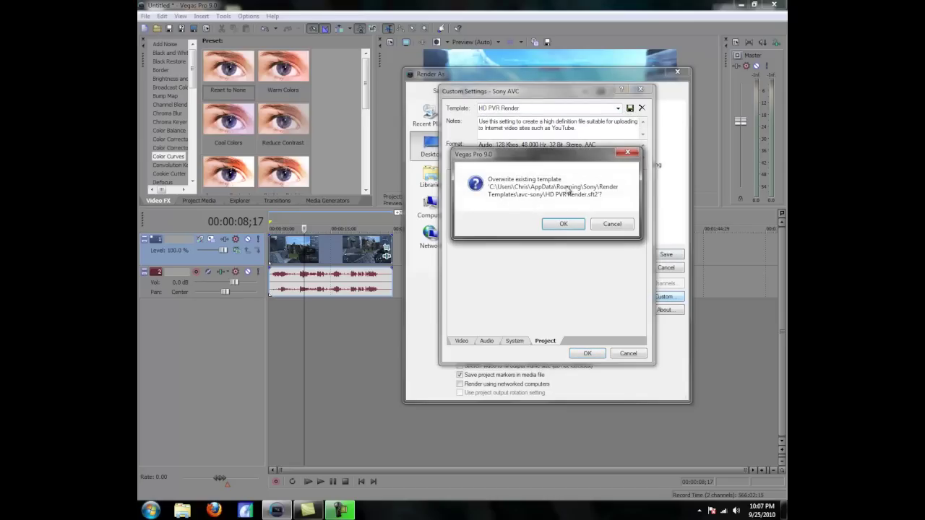
pyautogui.click(555, 225)
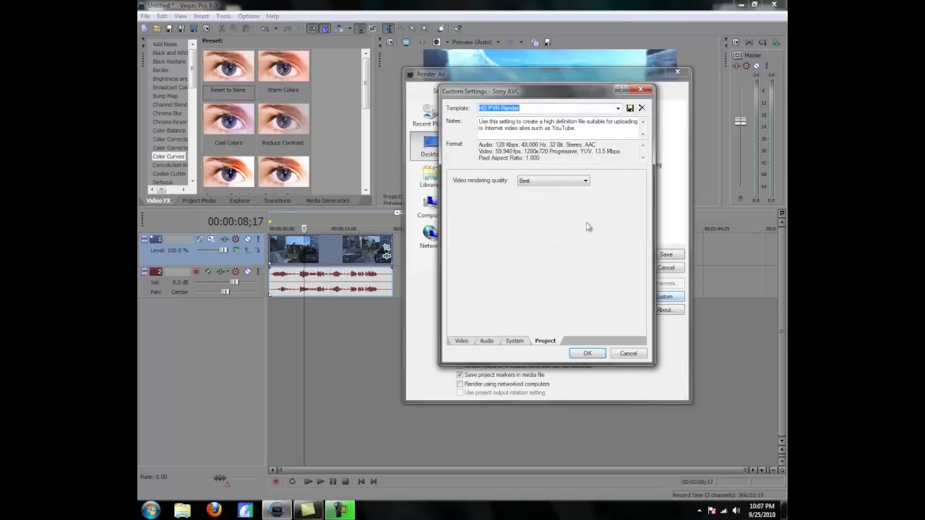
pyautogui.click(588, 355)
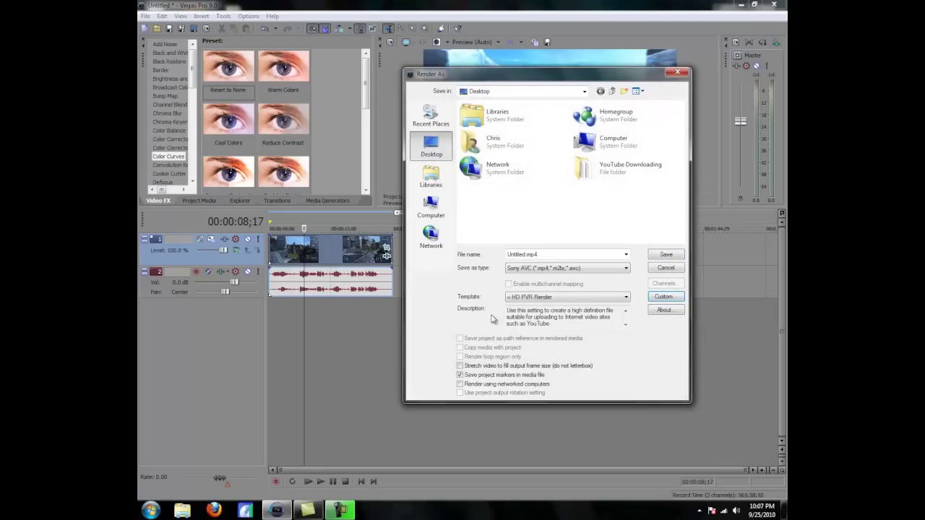
# Name the output file Halo Clip and start rendering Halo Clip.mp4
pyautogui.doubleClick(552, 253)
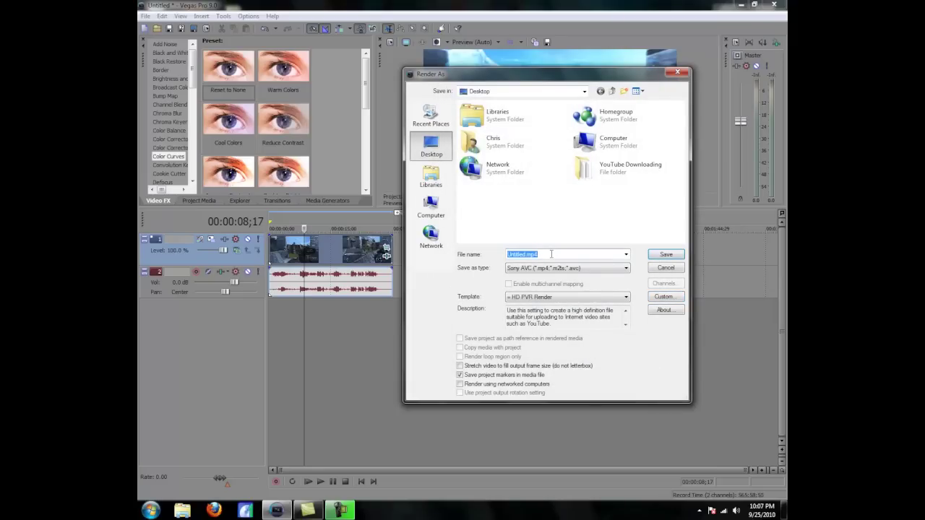
pyautogui.write('Halo Clip')
pyautogui.click(665, 255)
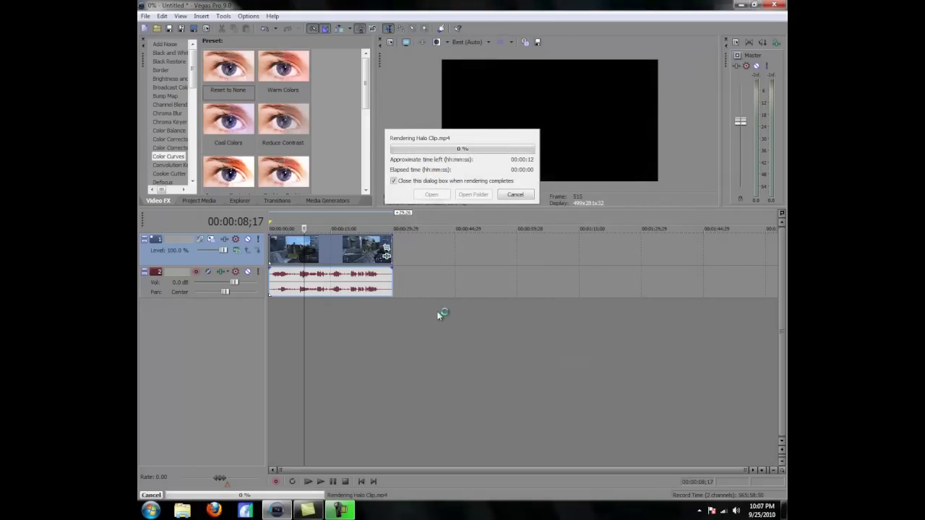